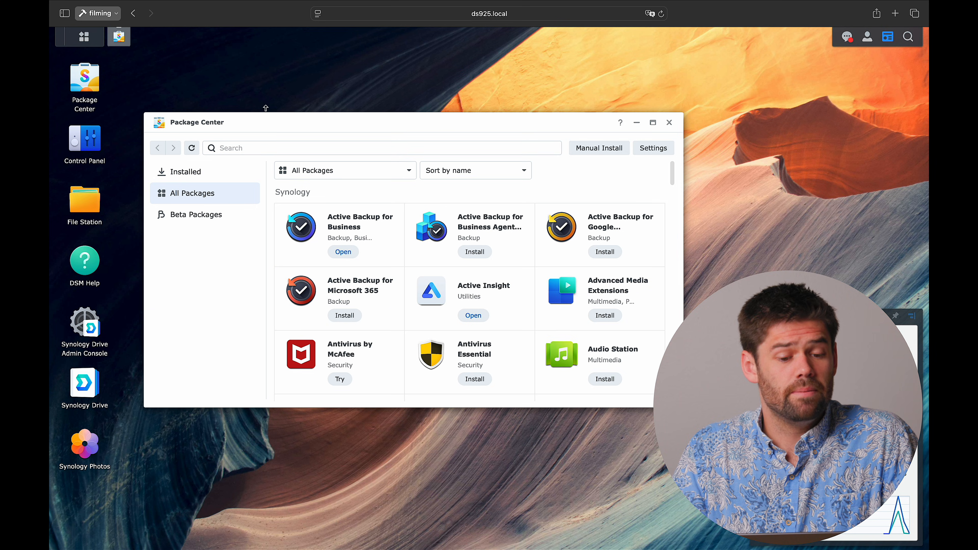
Step: Open Active Backup for Business from the package list and start its activation, agreeing to the privacy statement
drag(255, 122, 341, 118)
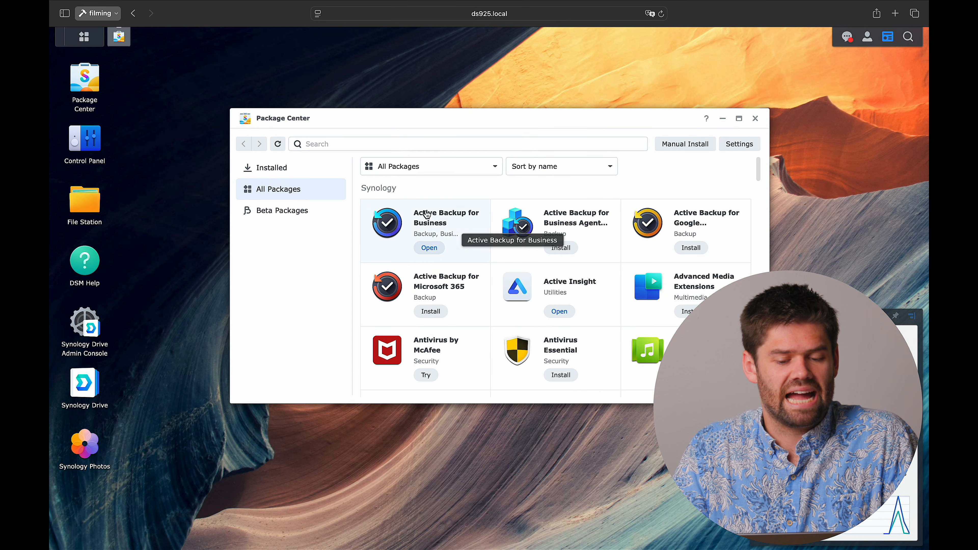
click(435, 251)
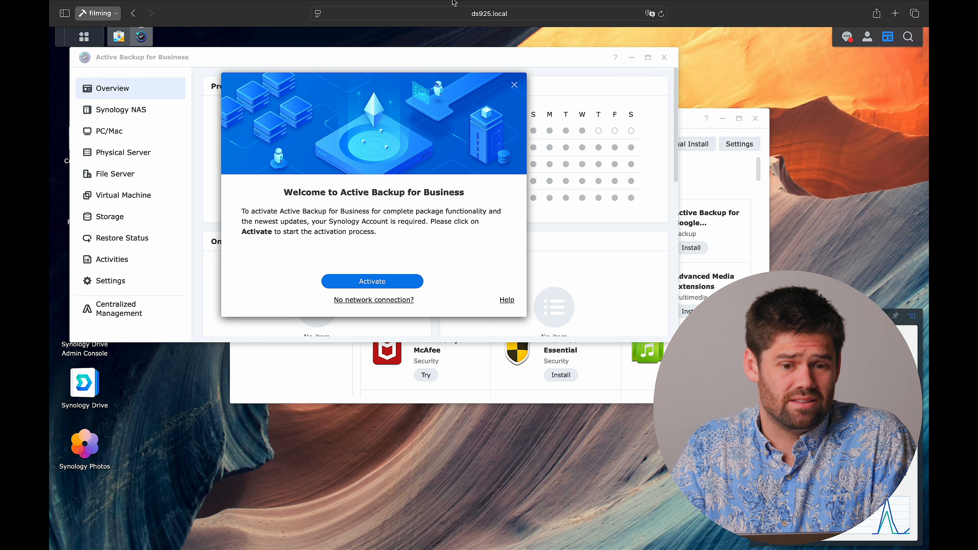
click(366, 282)
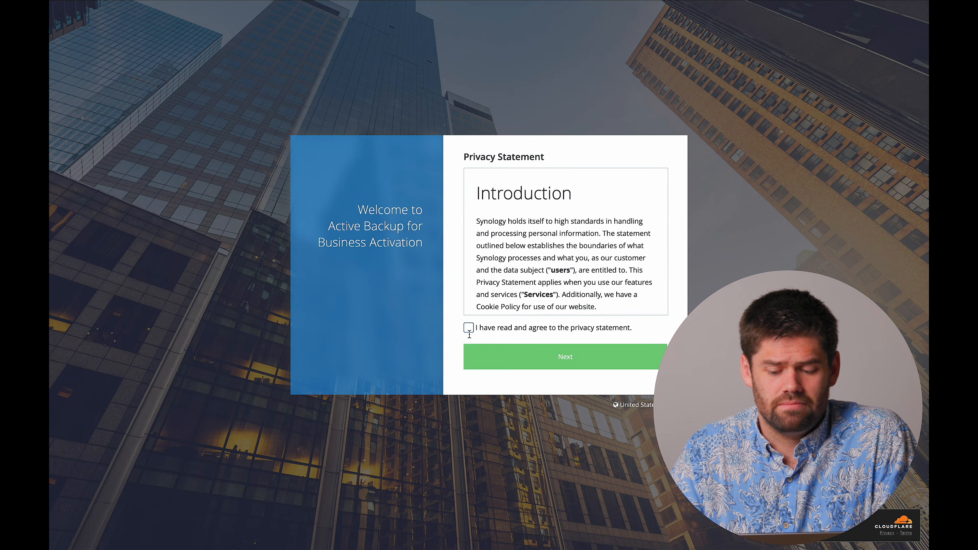
click(469, 328)
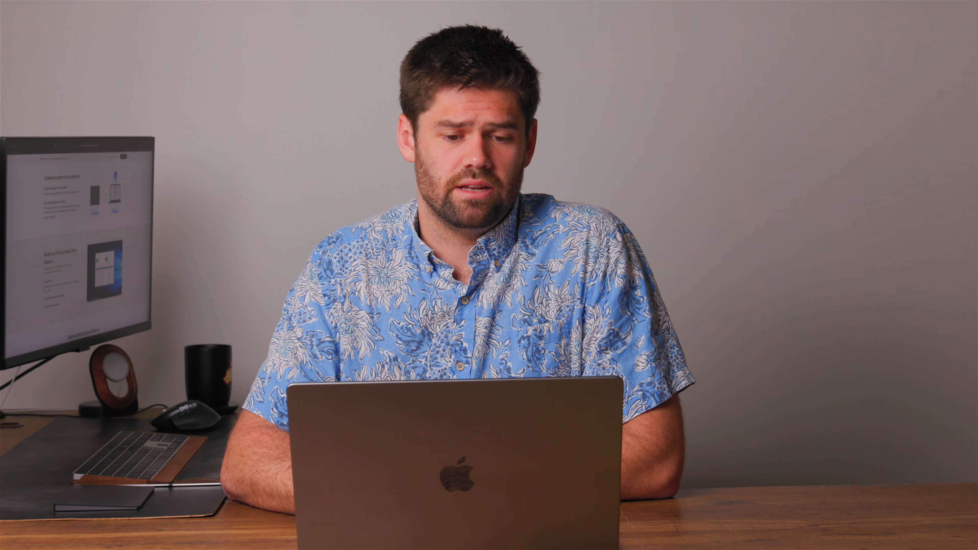
Step: Review the Active Backup for Business settings and set the dedicated certificate to Enable
drag(283, 62, 317, 75)
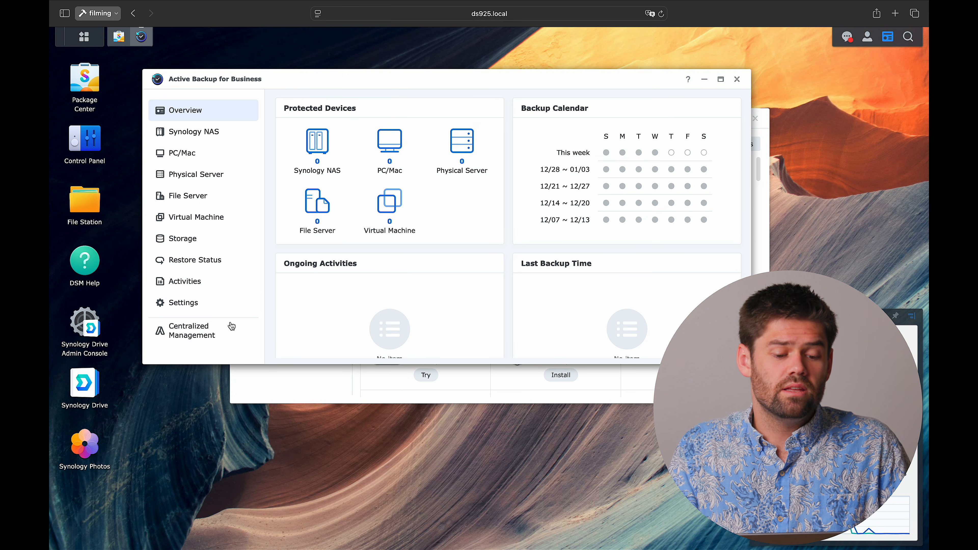
click(196, 304)
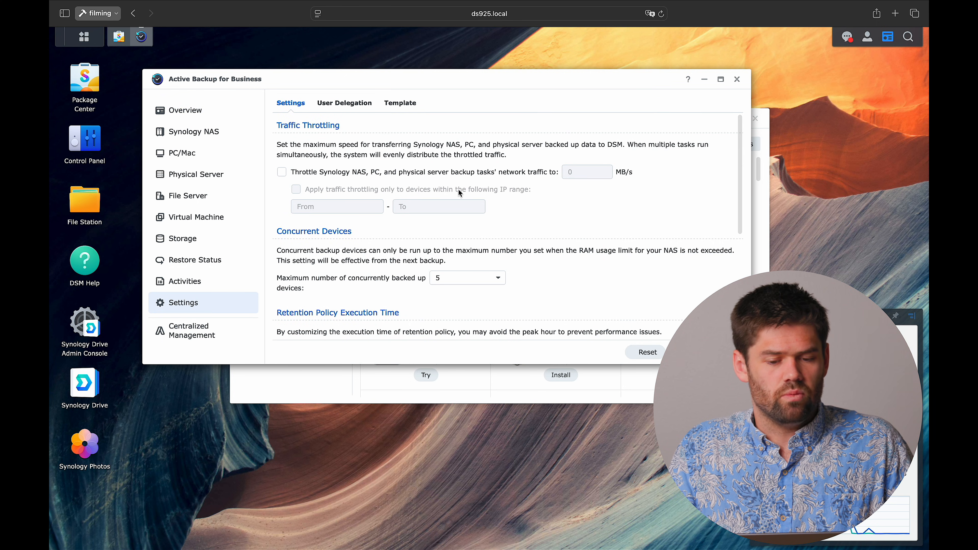
scroll(458, 188, down, 5)
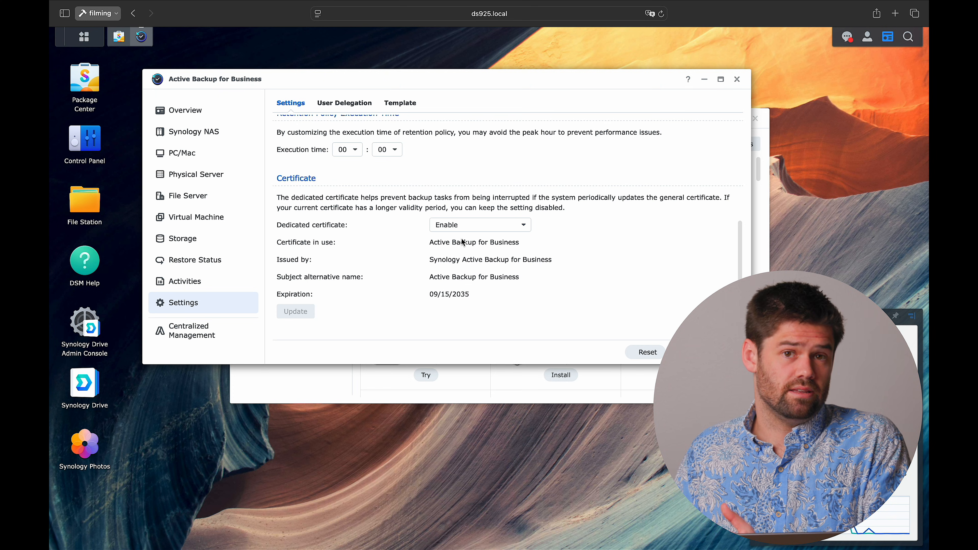
click(466, 226)
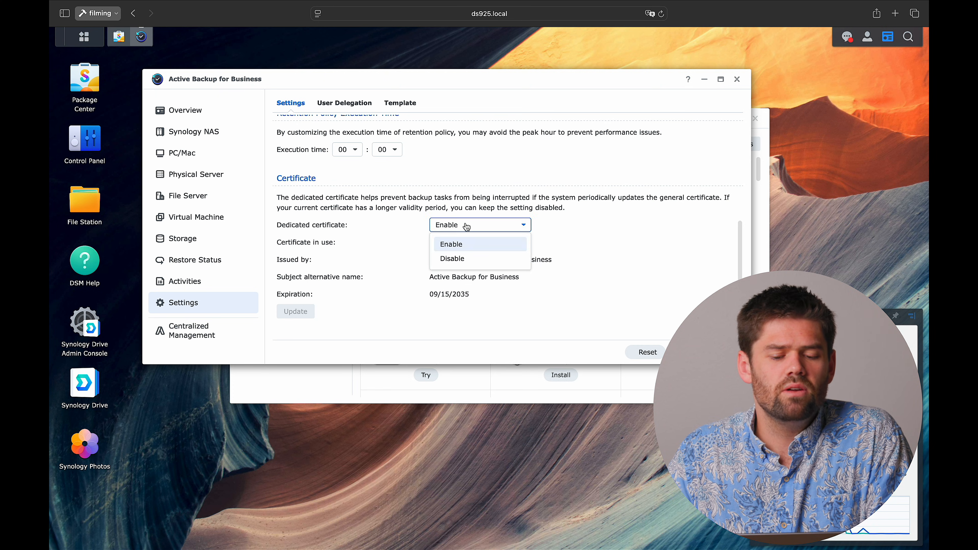
click(422, 202)
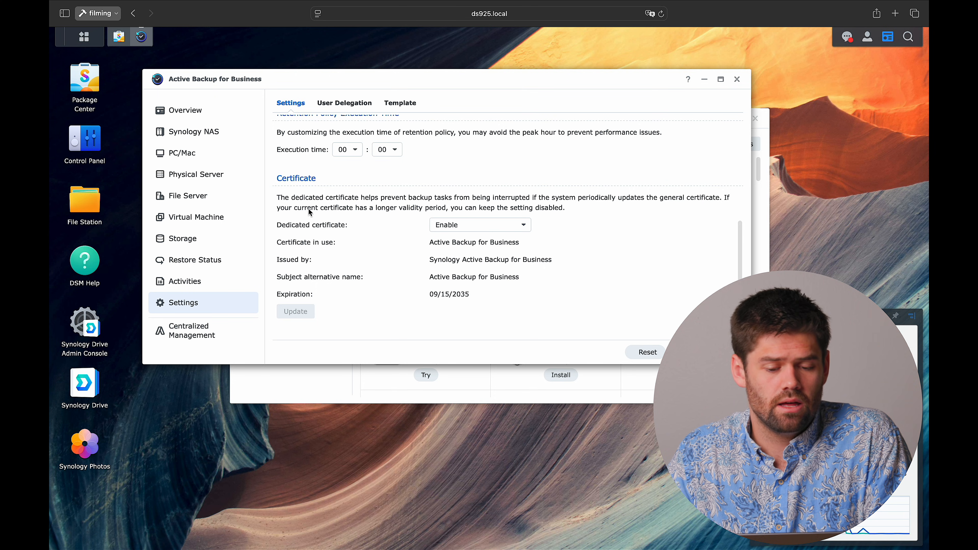
click(465, 226)
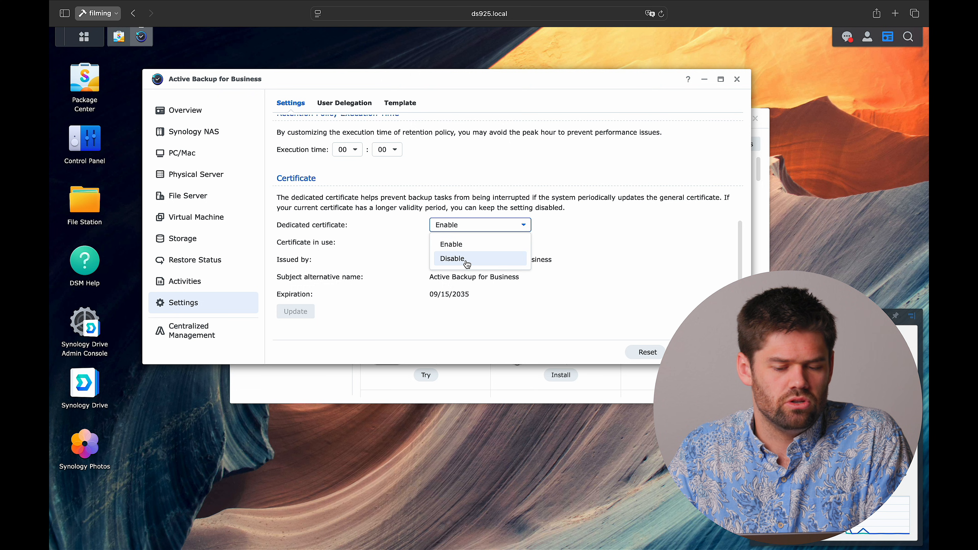
click(464, 244)
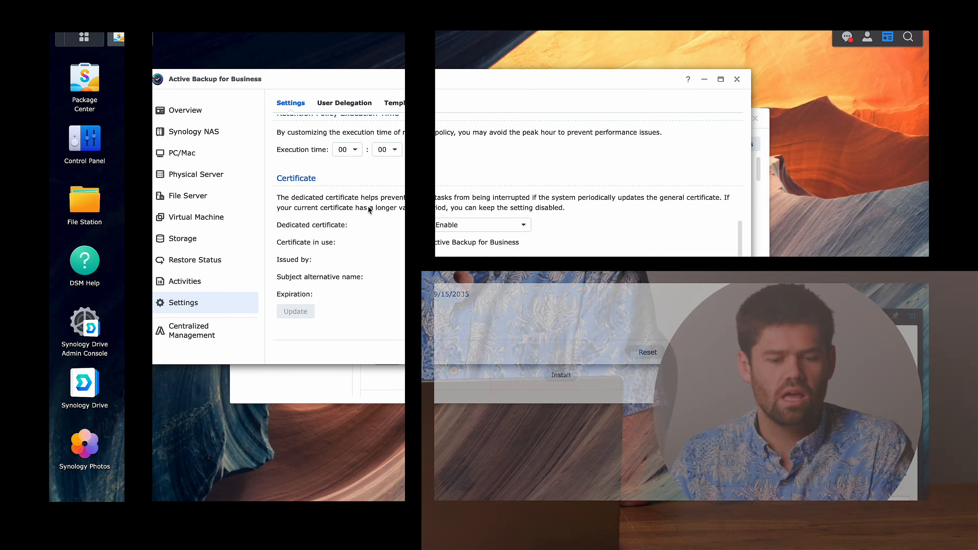
Step: Check the backup storage page and look at the ActiveBackupforBusiness shared folder in File Station
click(205, 243)
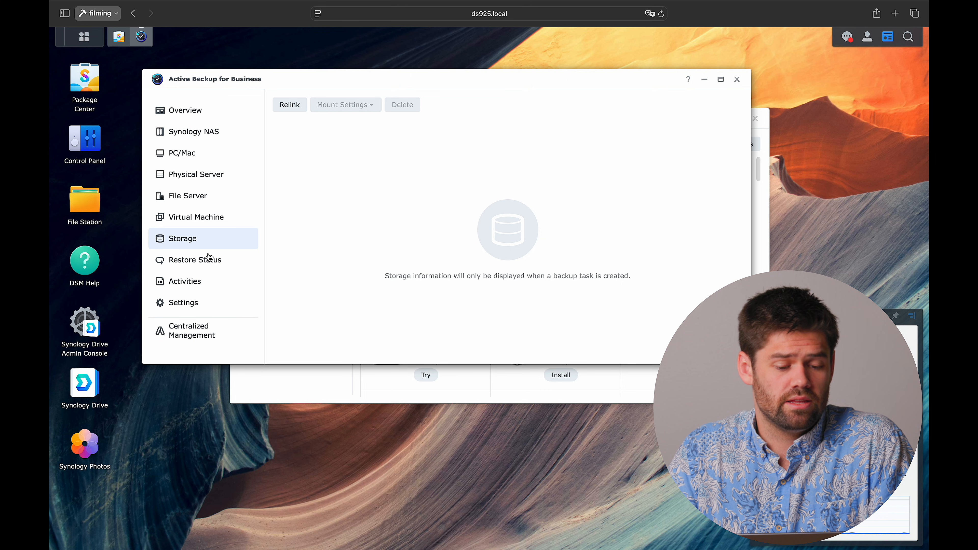
click(86, 201)
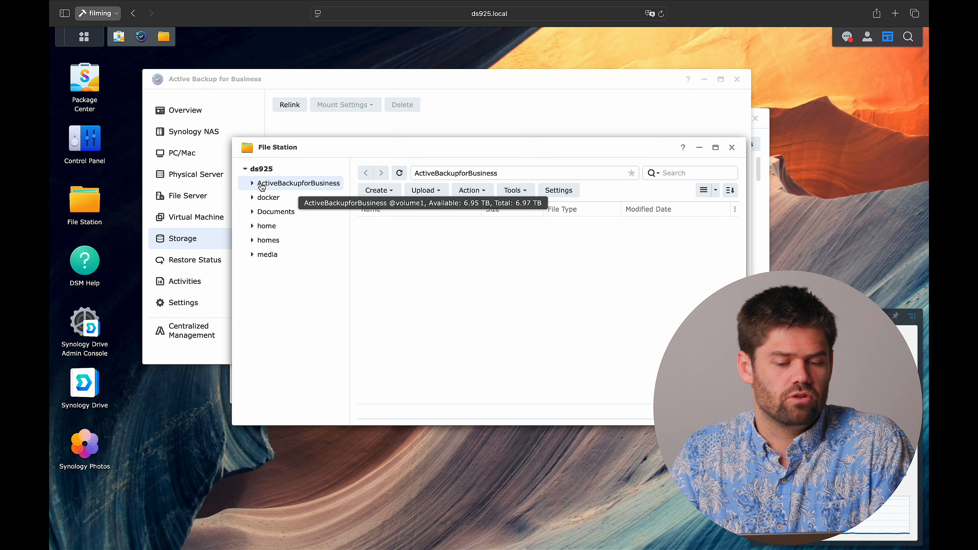
click(732, 147)
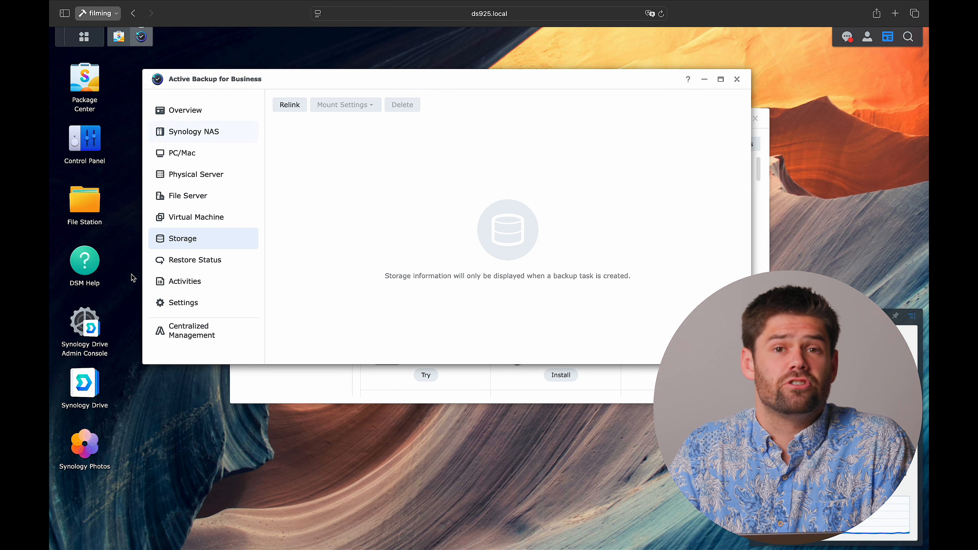
Step: Open the default Windows PC/Mac task template for editing and show its source and destination settings
click(182, 304)
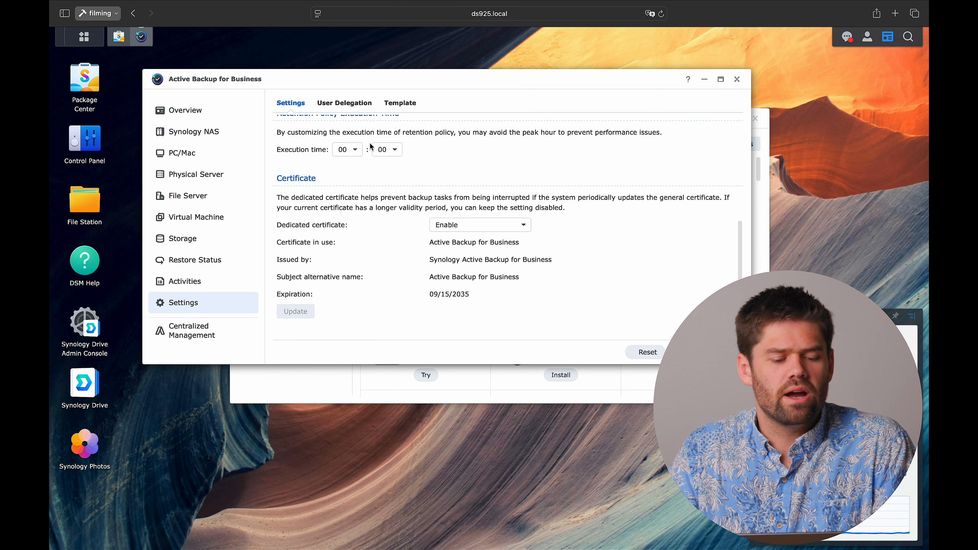
click(402, 105)
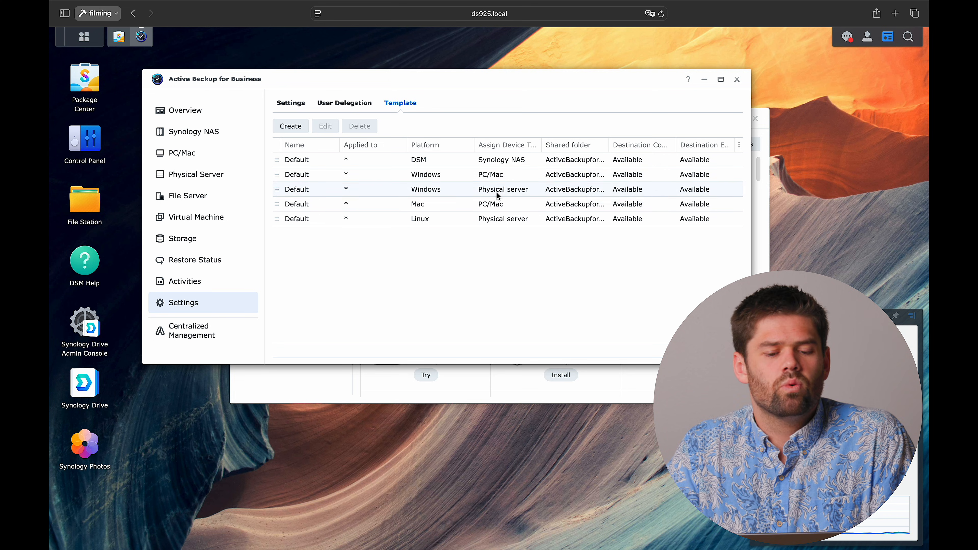
click(450, 180)
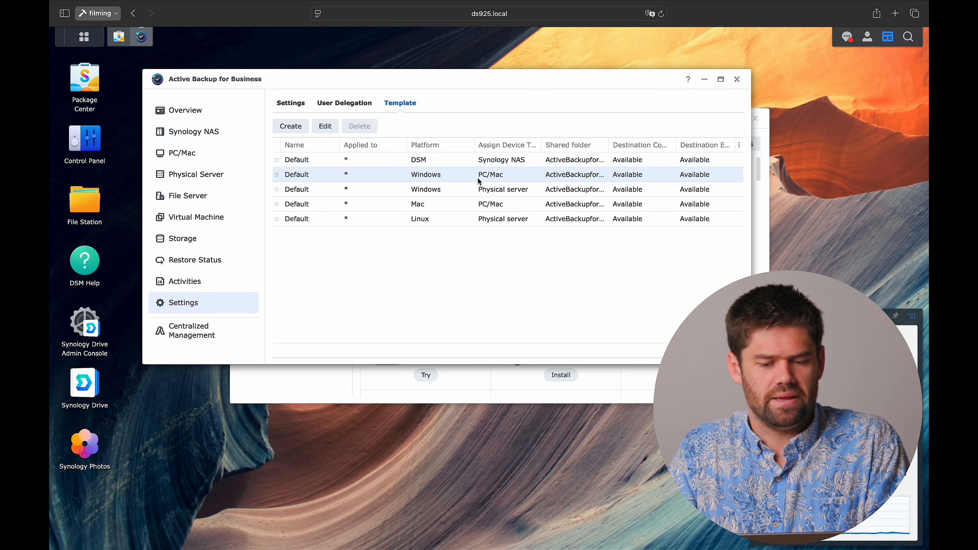
click(325, 126)
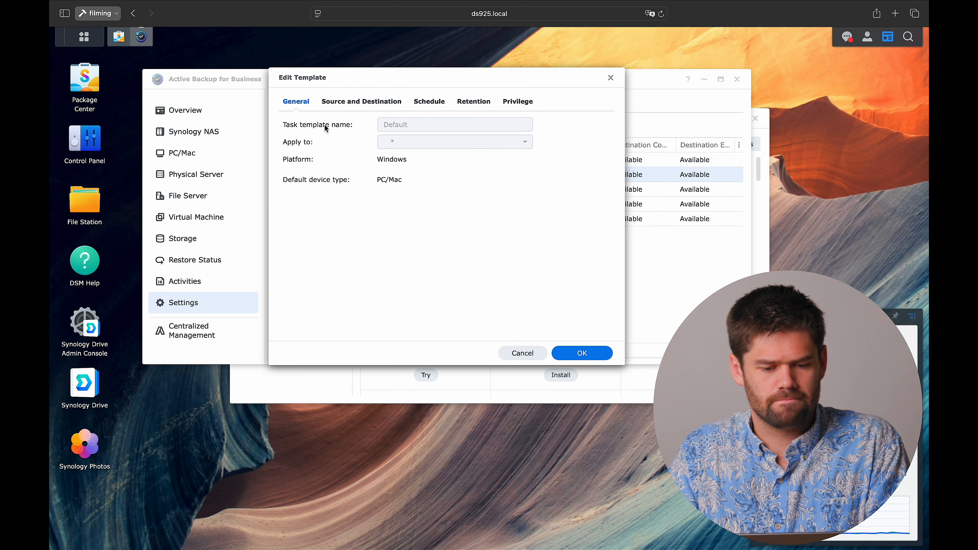
click(354, 102)
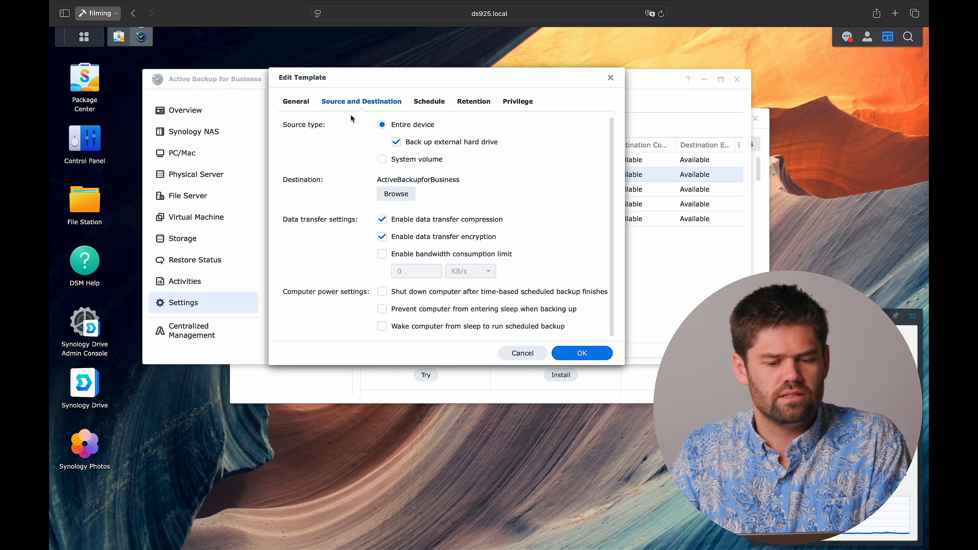
Step: Choose the ActiveBackupforBusiness shared folder as the template's backup destination
scroll(523, 184, down, 1)
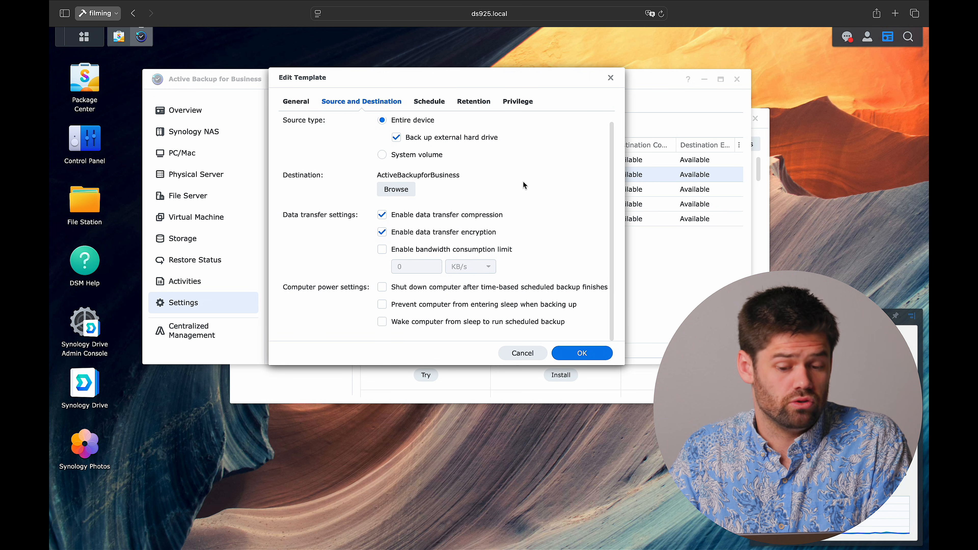
scroll(524, 185, up, 1)
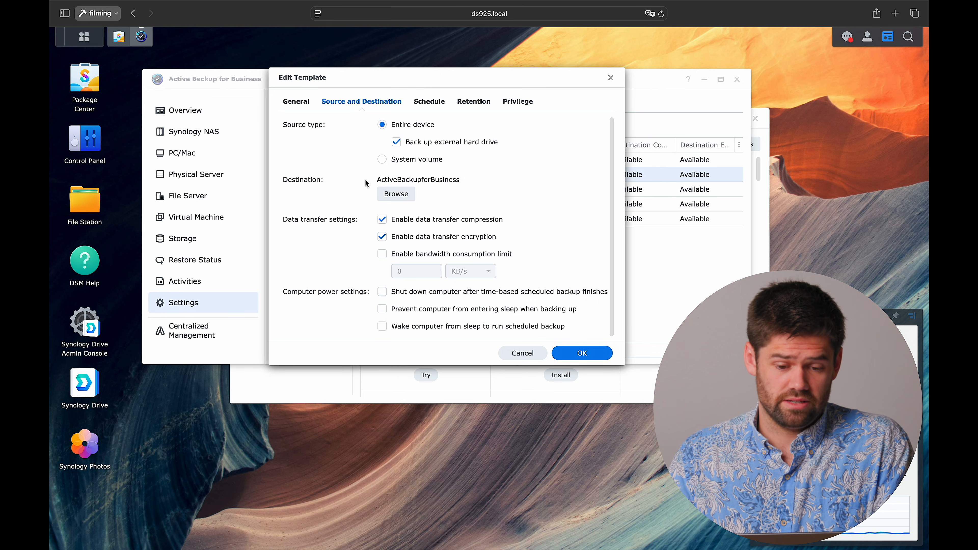
click(396, 194)
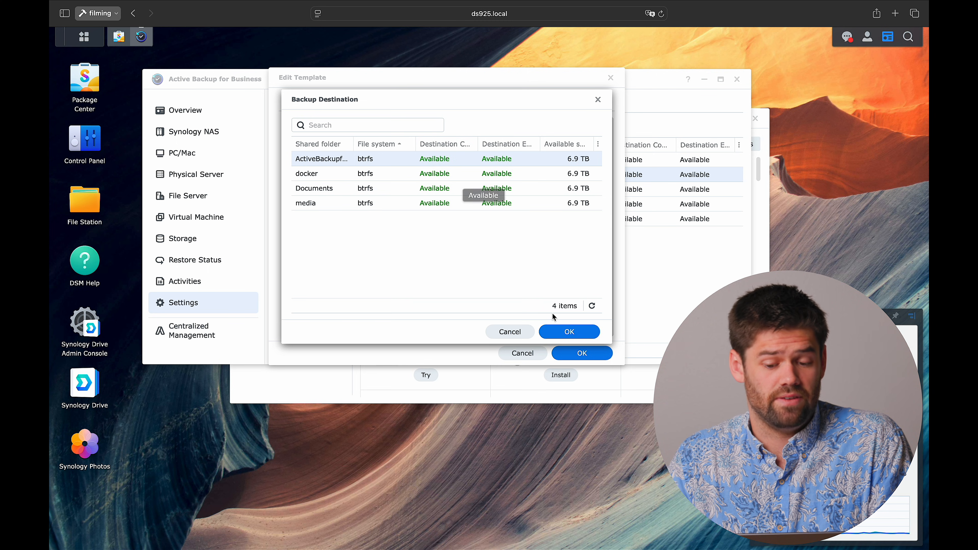
click(572, 334)
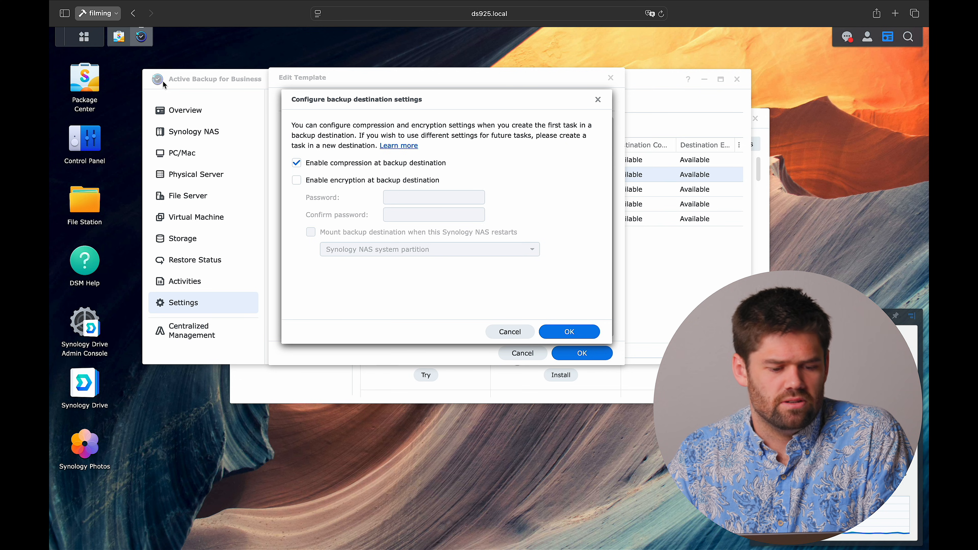
Step: Open Storage Manager to check the NAS storage
click(83, 37)
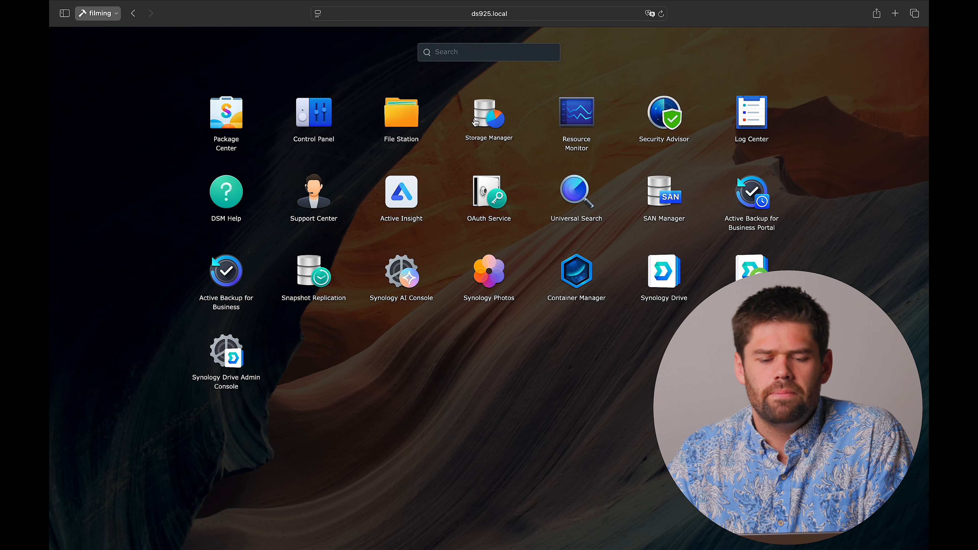
click(485, 109)
click(135, 145)
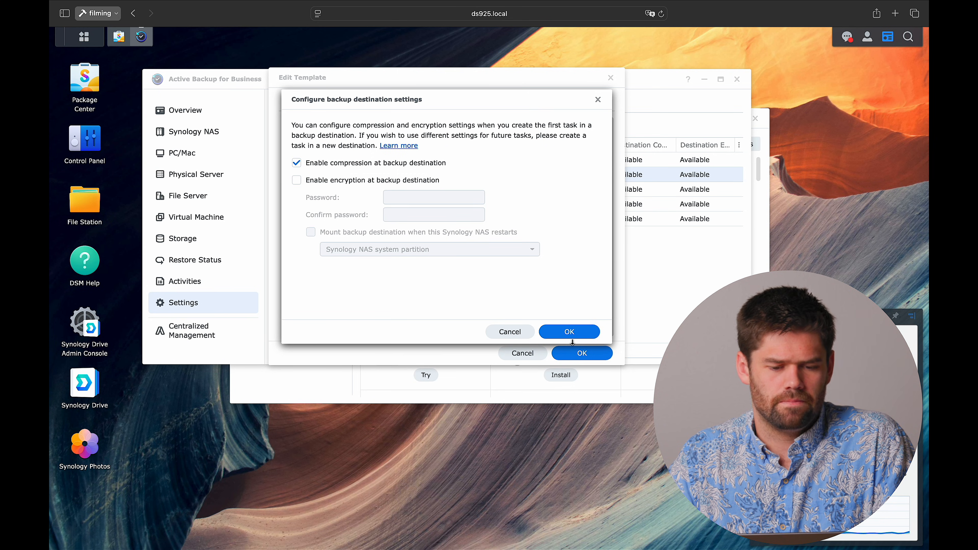
Step: Disable compression at the backup destination and accept the destination settings
click(352, 162)
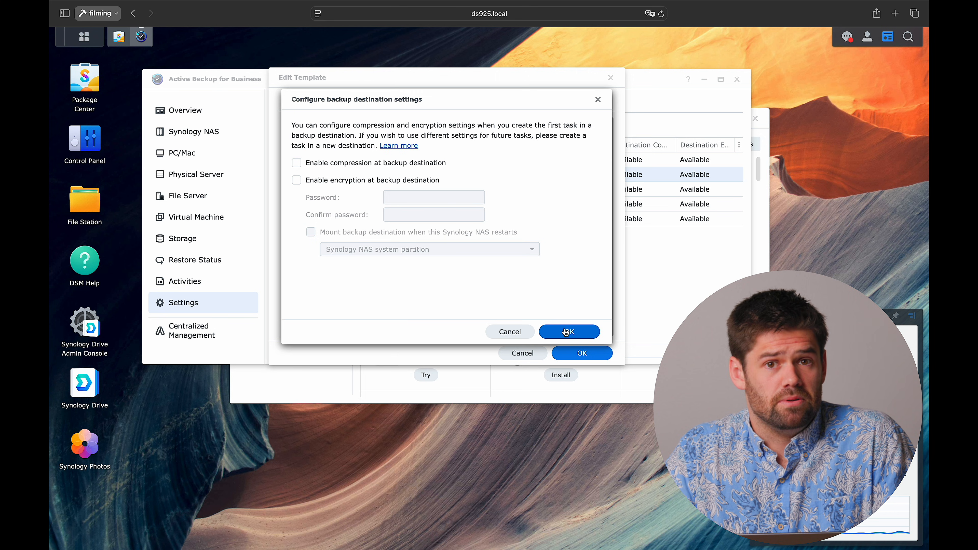
click(578, 336)
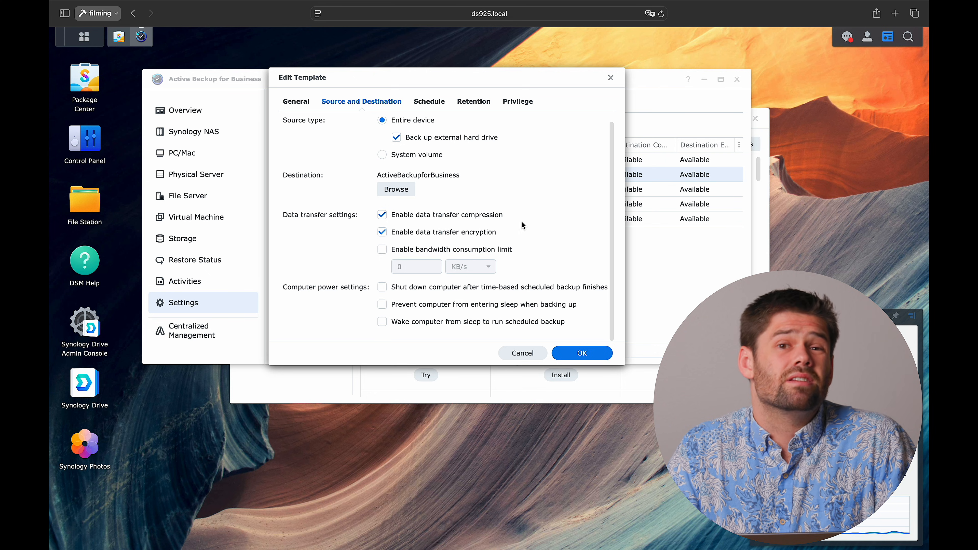
Step: Try a bandwidth consumption limit of 10 MB/s for the template, and turn the limit off again
scroll(516, 219, up, 1)
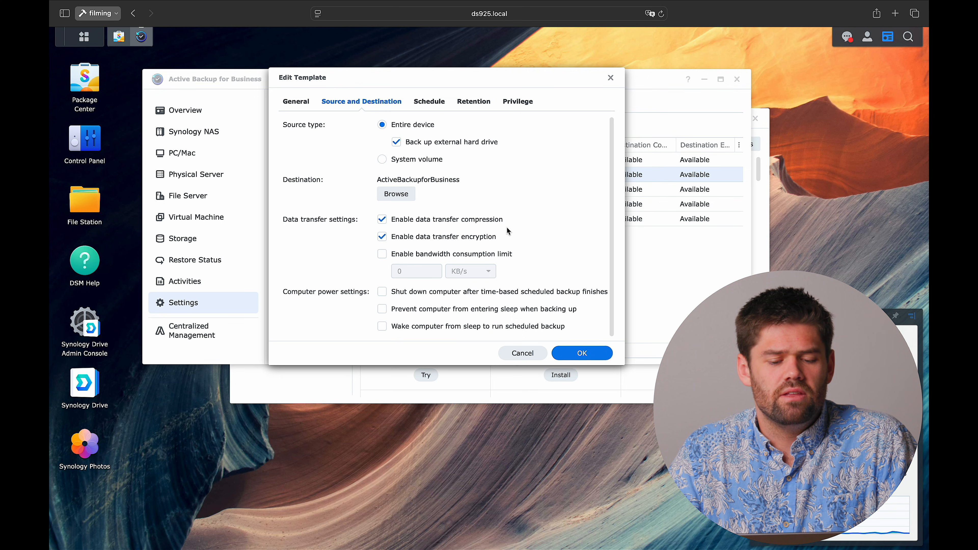
click(405, 253)
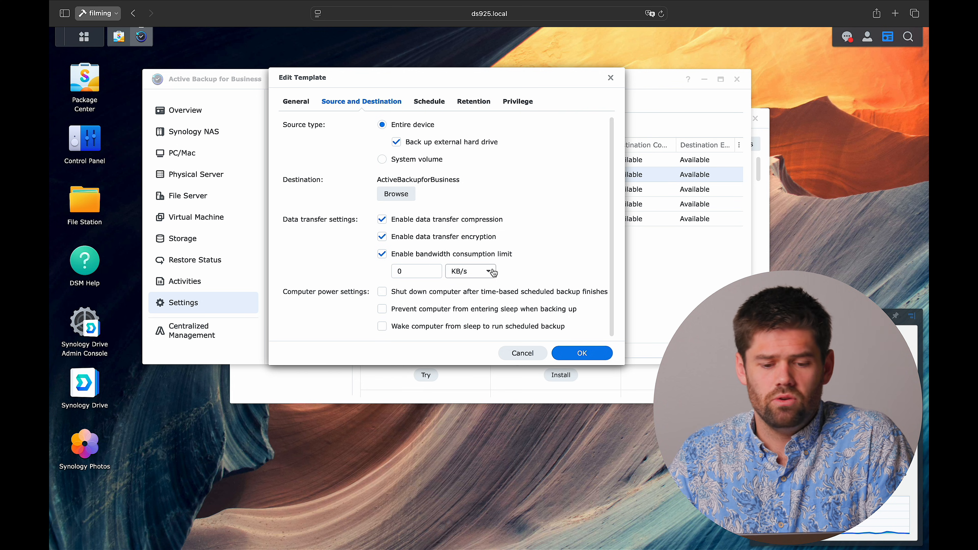
click(479, 277)
click(481, 307)
double_click(425, 277)
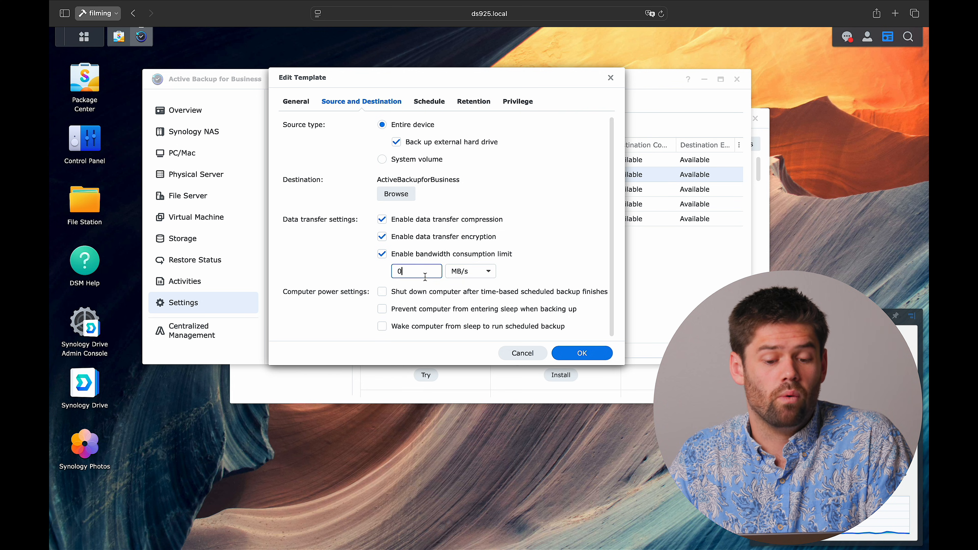
text(10)
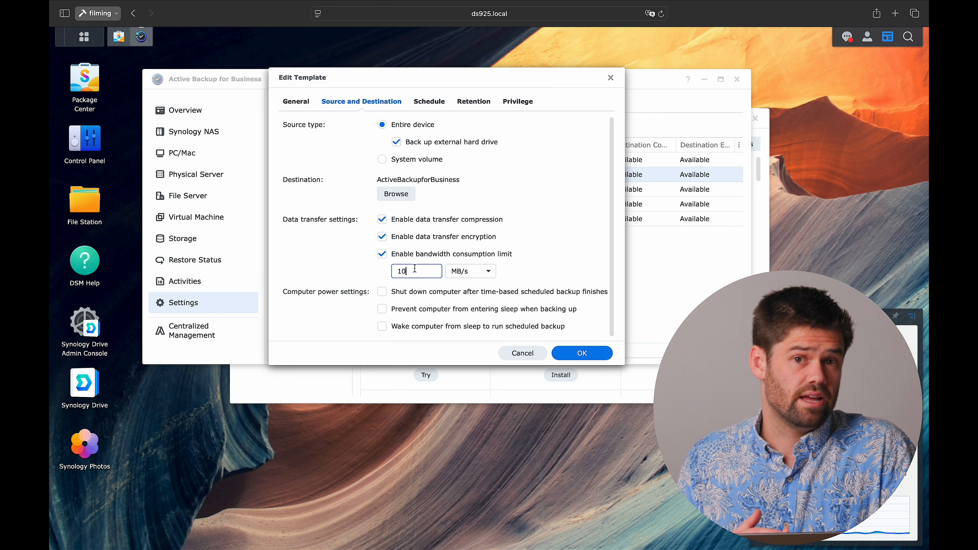
click(414, 254)
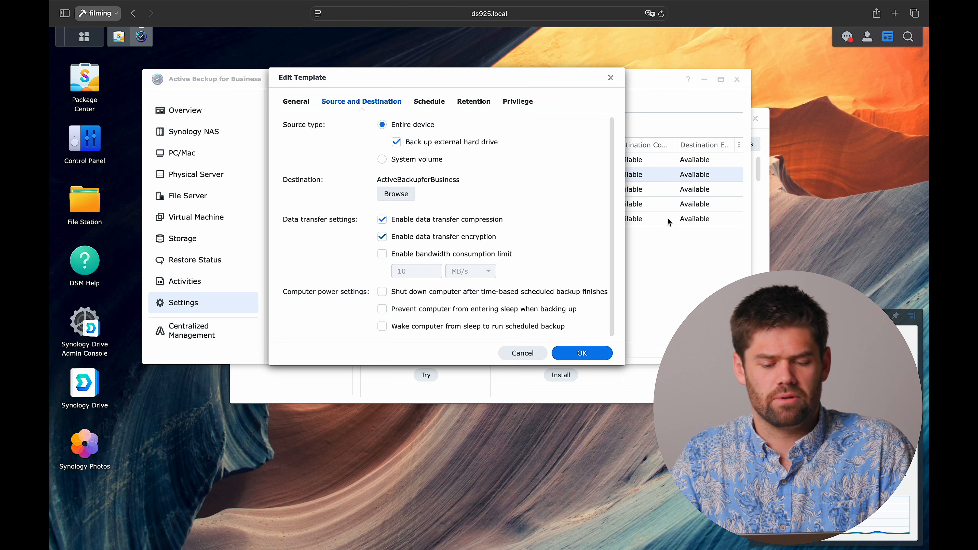
Step: Enable waking the computer from sleep to run scheduled backups, and open the template's schedule settings
scroll(393, 214, down, 1)
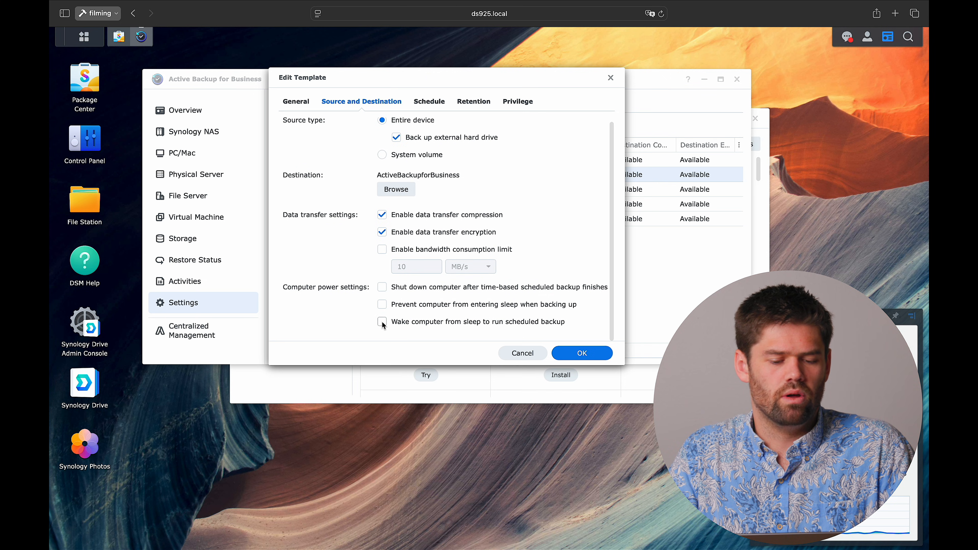
click(400, 323)
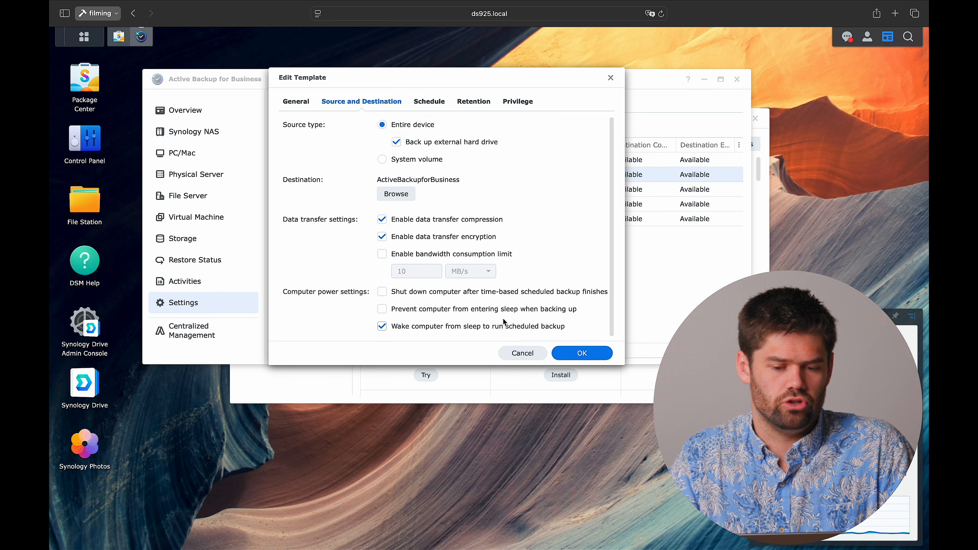
click(428, 102)
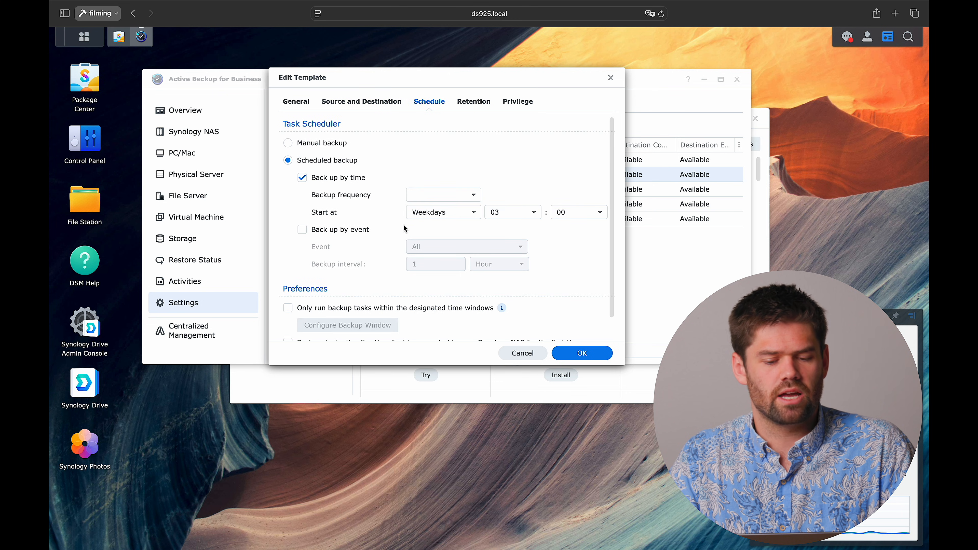
Step: Try an hourly backup frequency for the time-based schedule, and switch back to the weekday schedule
click(451, 197)
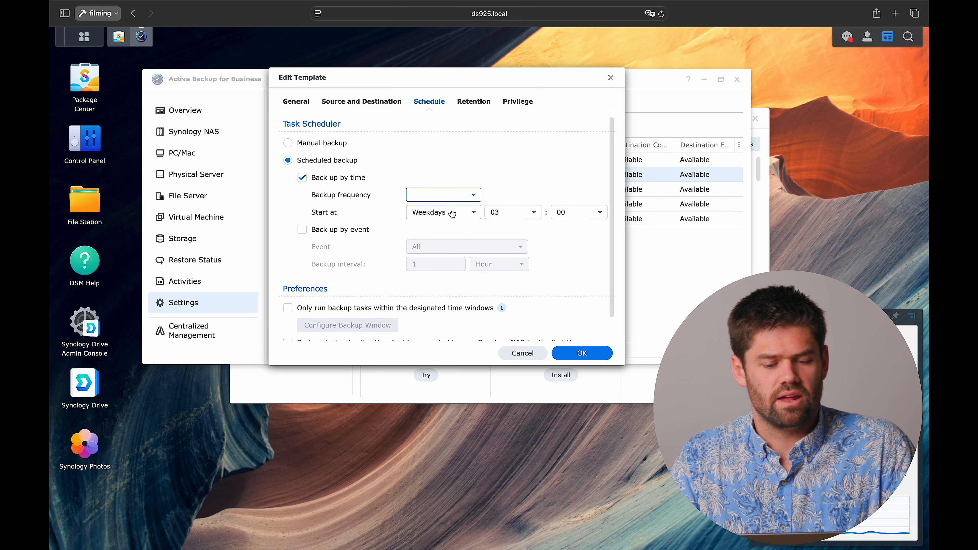
click(451, 196)
click(452, 213)
click(452, 198)
click(452, 229)
click(473, 170)
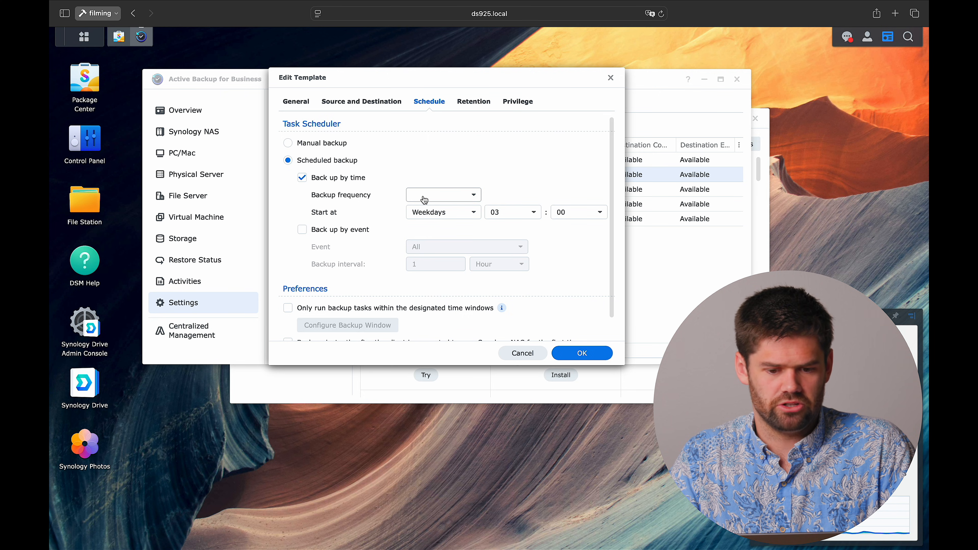
click(432, 204)
click(443, 212)
click(450, 198)
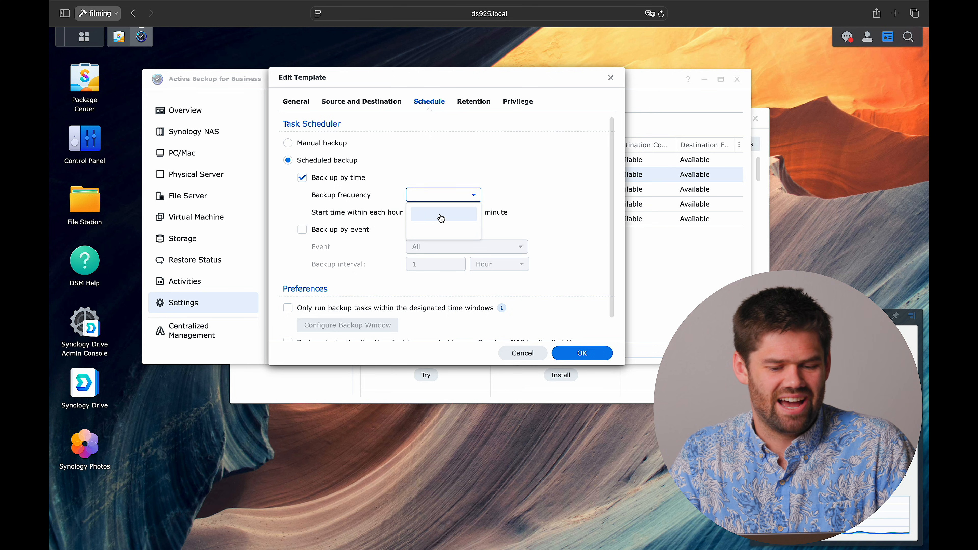
click(446, 232)
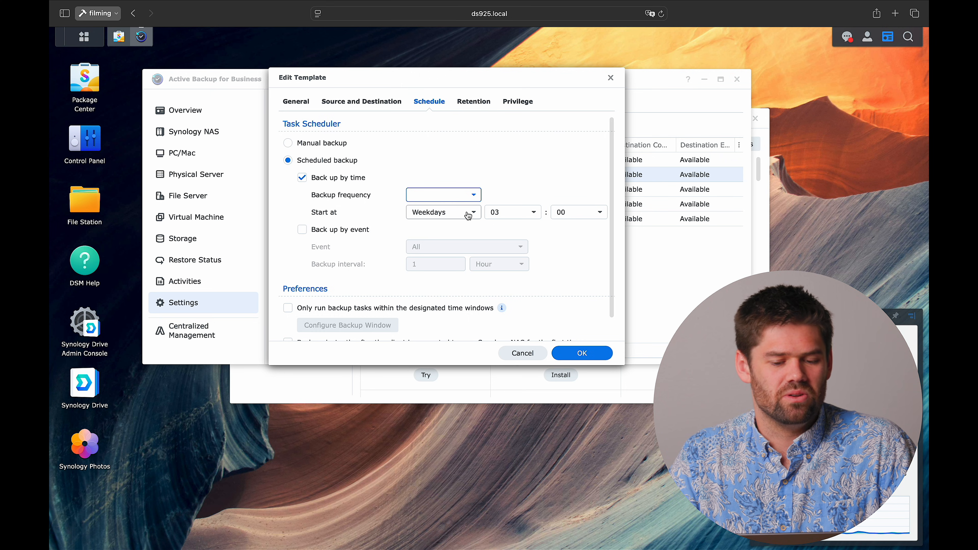
Step: Set the weekday scheduled backup to start at 09:00
click(501, 212)
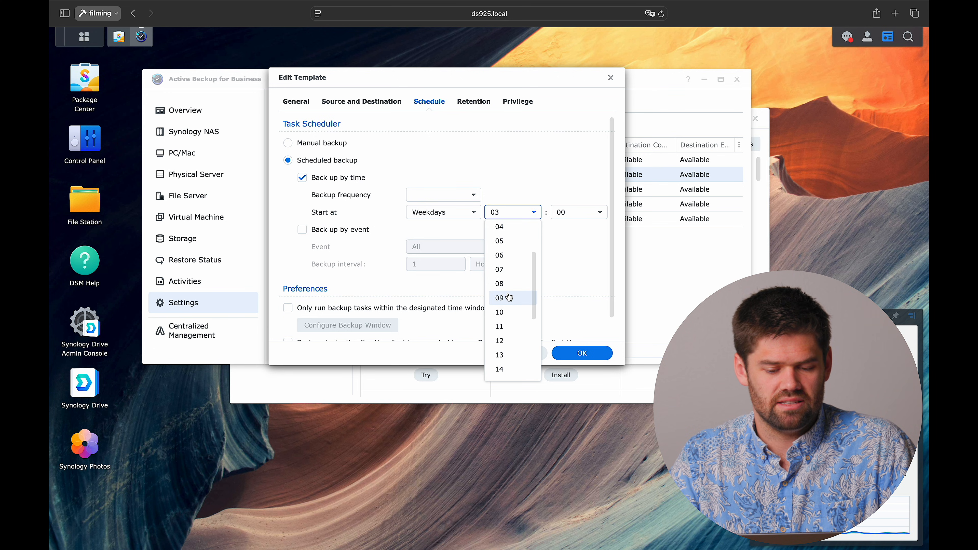
click(500, 317)
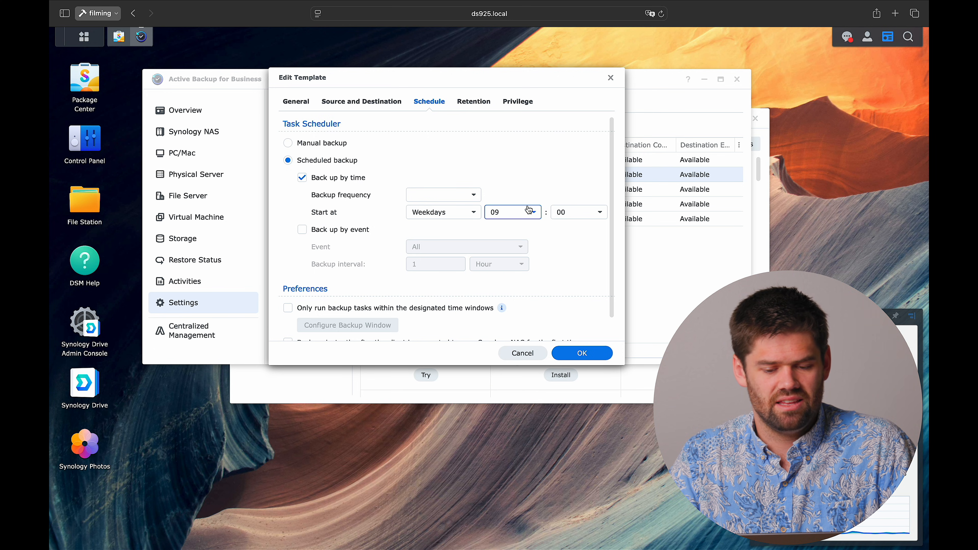
Step: Enable backup by event and leave Startup as the only triggering event
click(360, 230)
scroll(491, 267, down, 2)
click(458, 221)
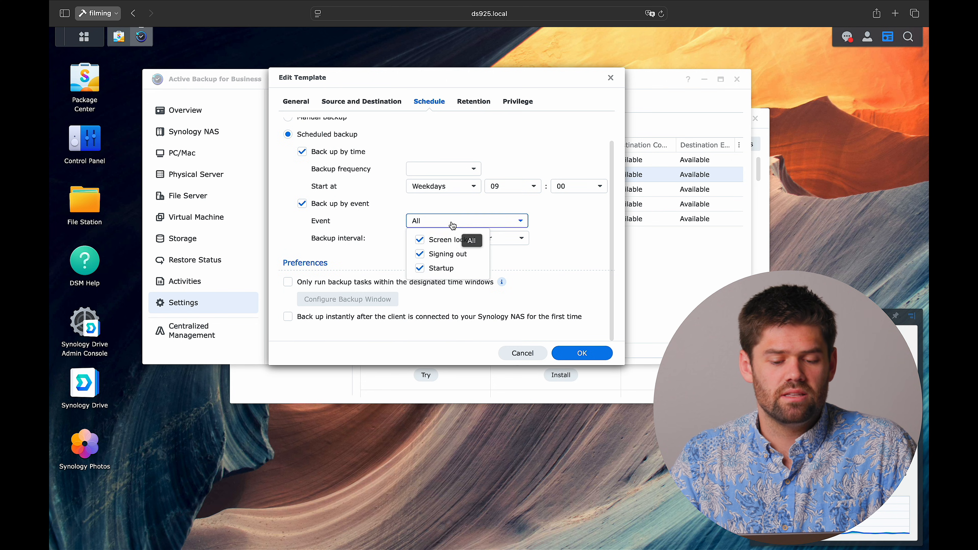
click(460, 254)
click(463, 240)
click(554, 240)
Step: Set the event backup interval to 3 days and enable instant backup when the client first connects to the NAS
click(453, 237)
click(499, 238)
click(501, 286)
double_click(429, 241)
text(3)
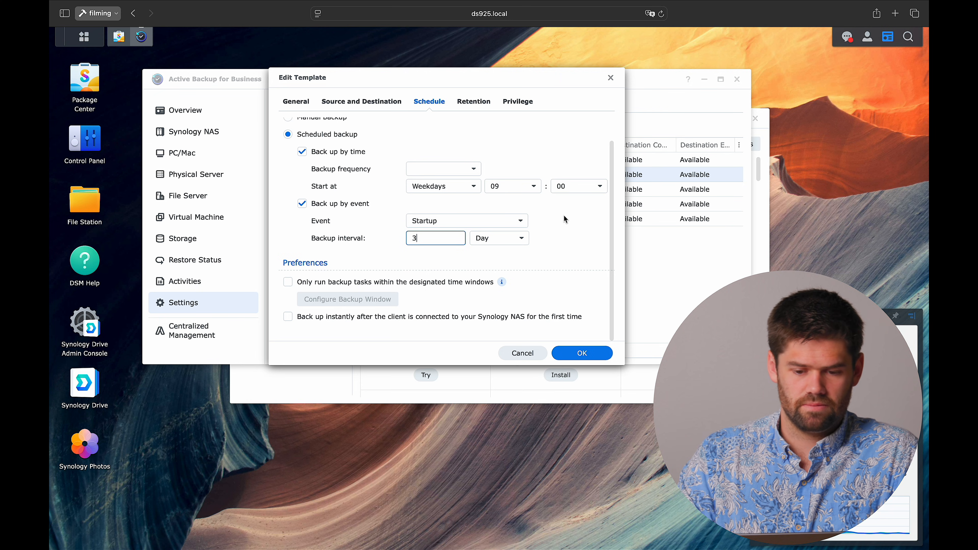
click(572, 230)
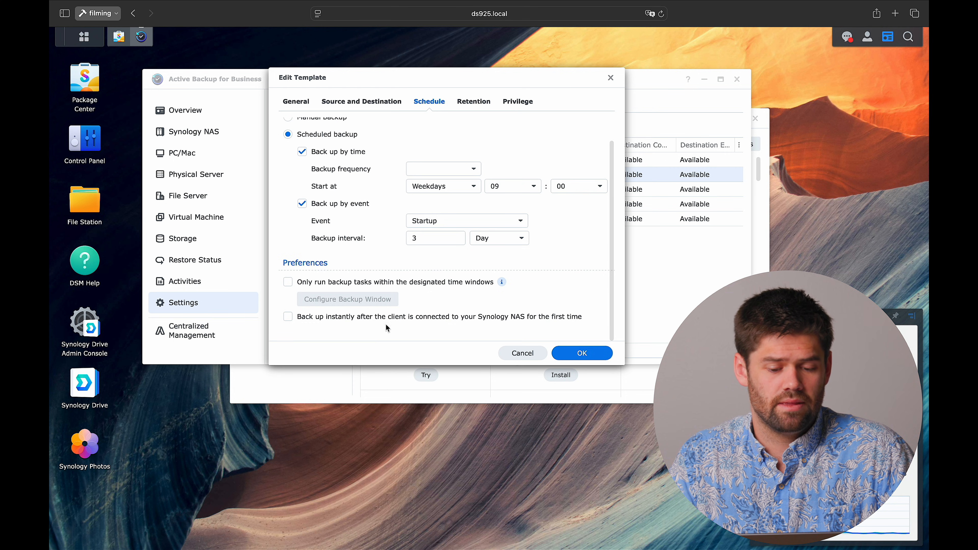
click(381, 318)
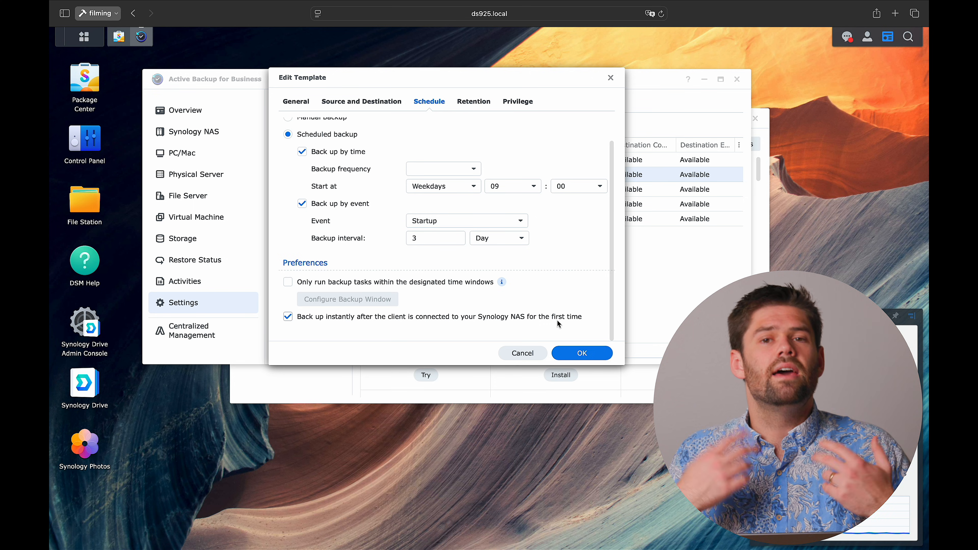
scroll(497, 200, up, 2)
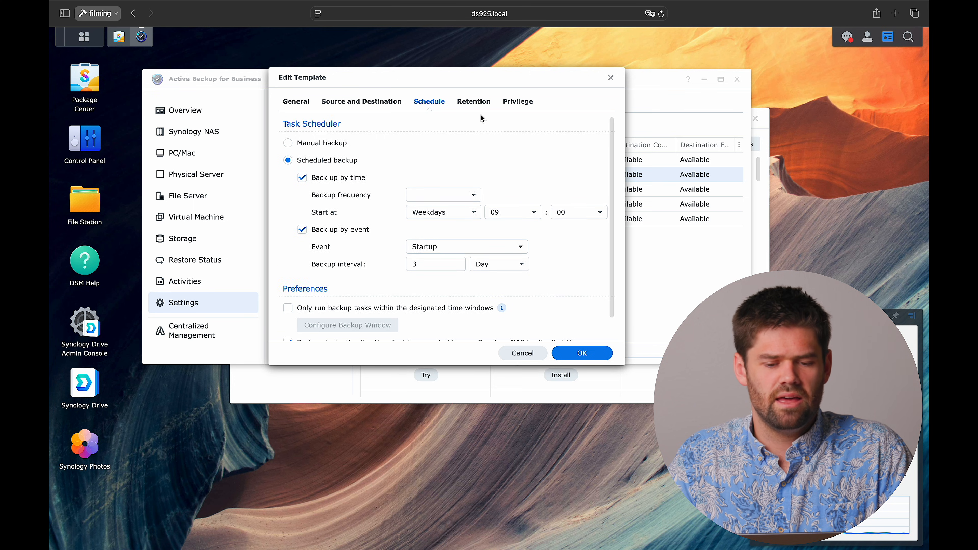
Step: Enable the template's retention policy as an advanced policy and open its rules
click(474, 102)
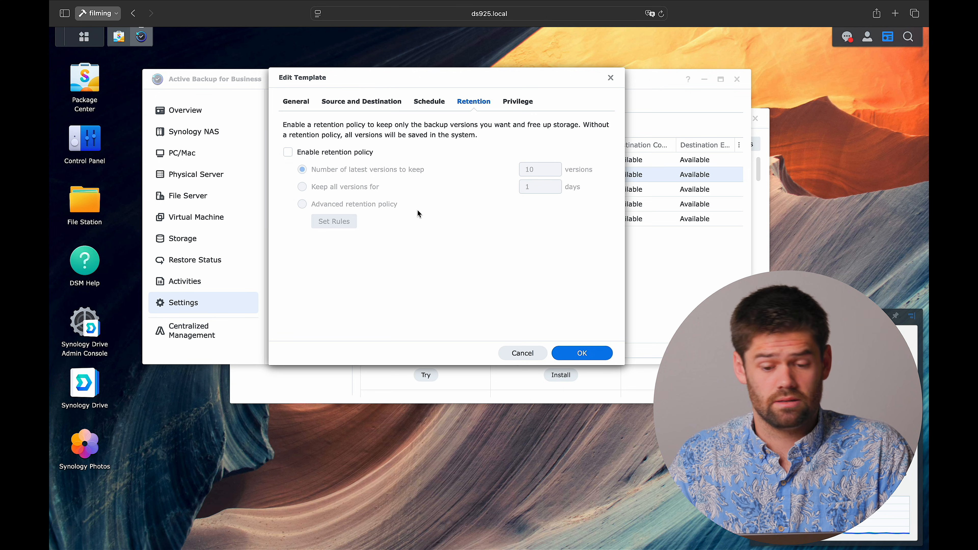
click(339, 154)
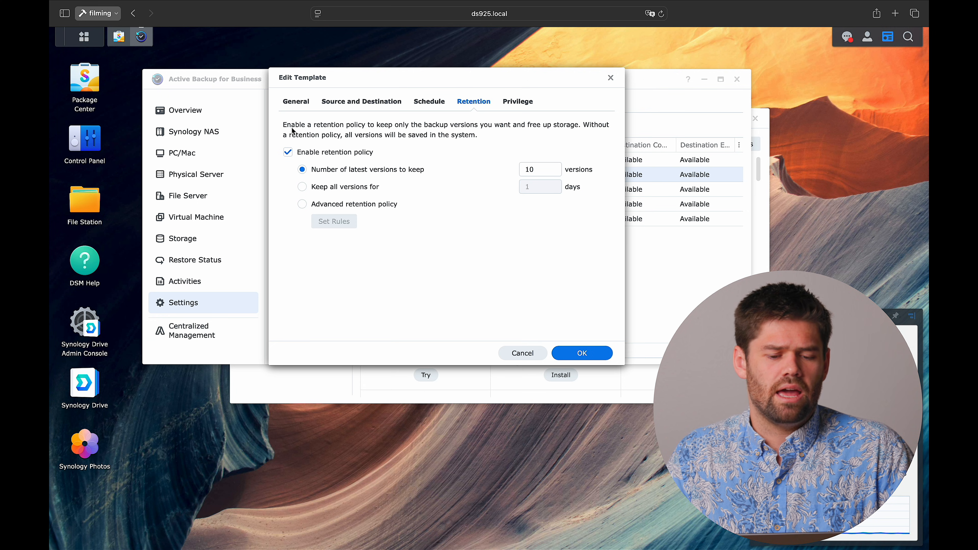
click(333, 205)
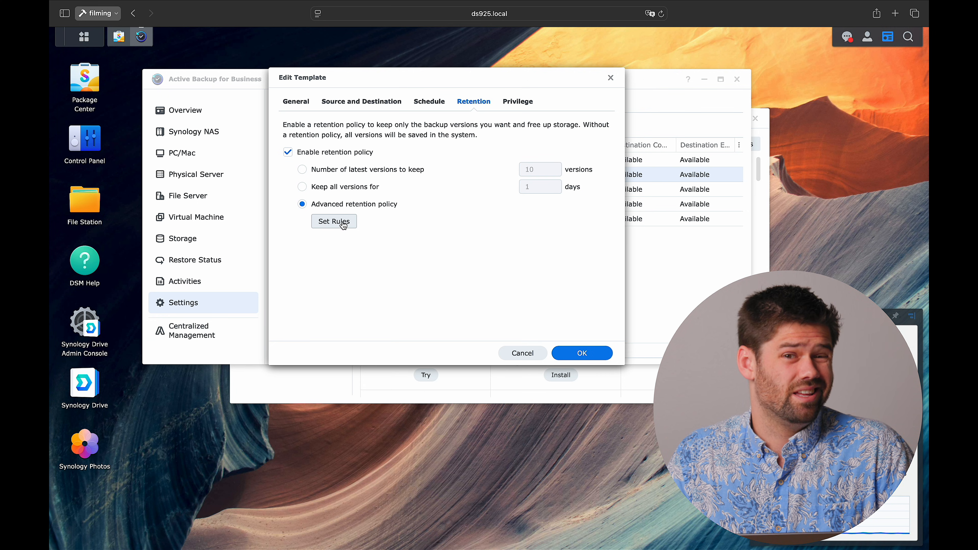
click(344, 223)
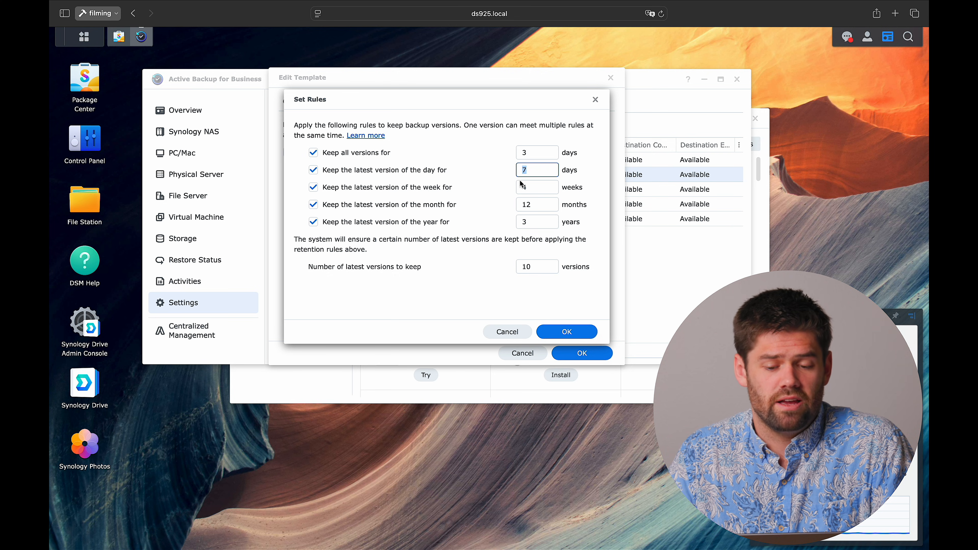
Step: Disable the weekly and yearly retention rules, keep the latest version of the month for 4 months, and accept the rules
click(431, 204)
click(431, 222)
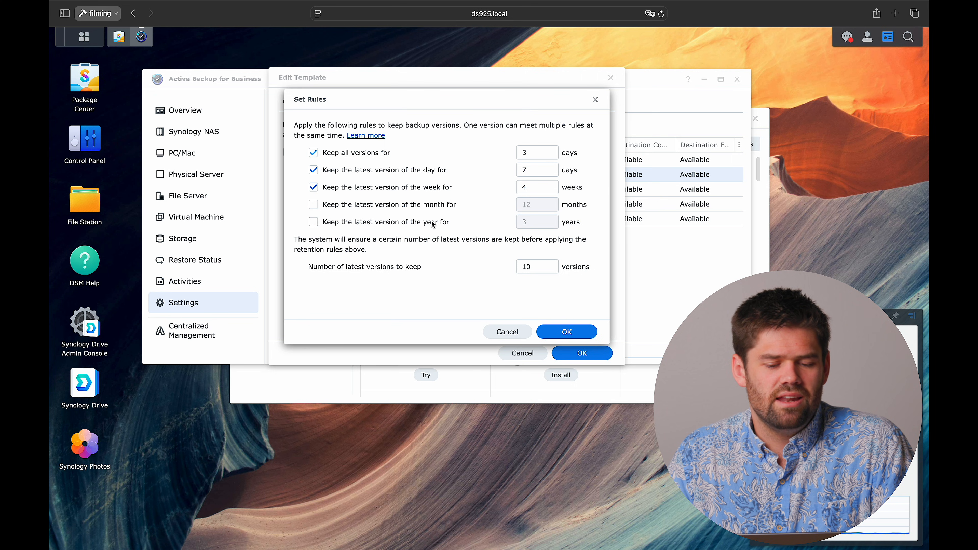
click(443, 188)
click(440, 205)
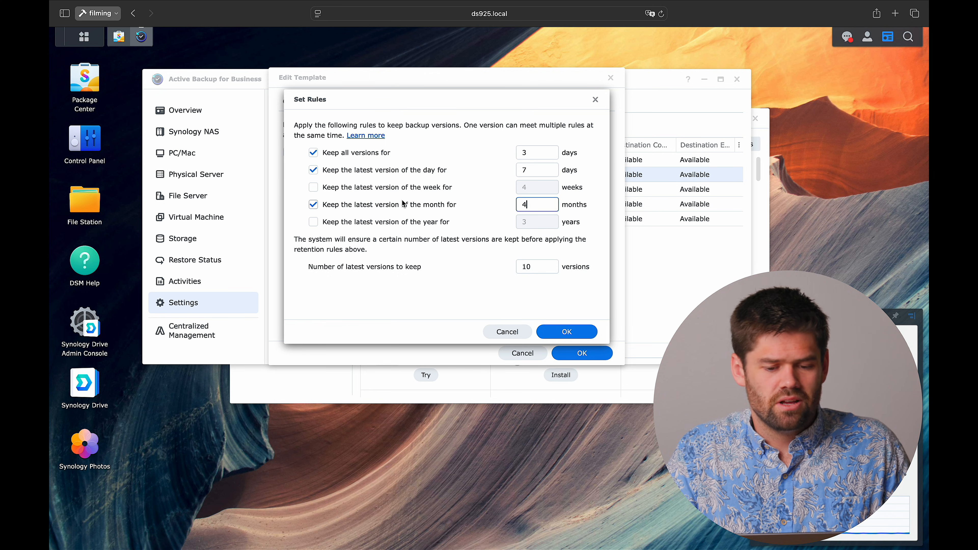
click(314, 204)
click(428, 206)
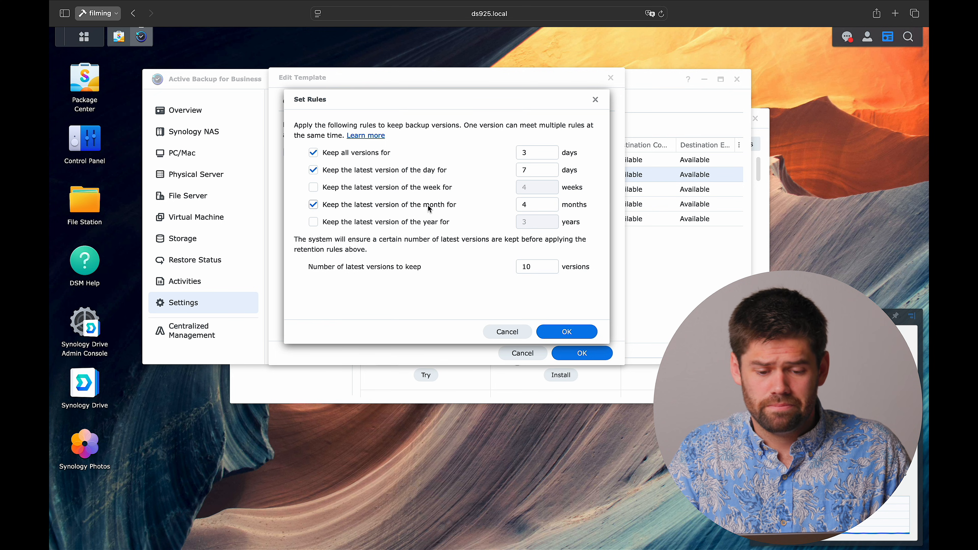
click(580, 333)
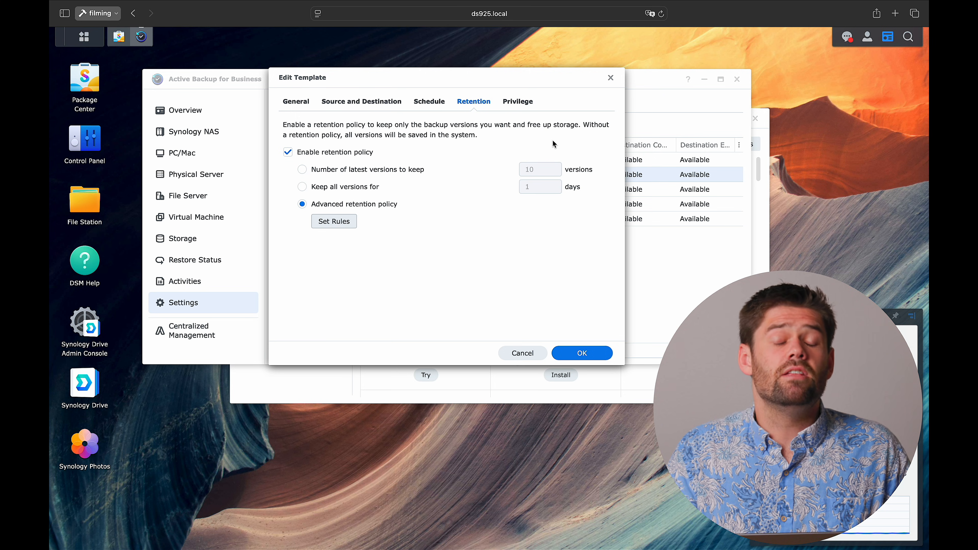
Step: Check the template's restore privileges and save the edited template
click(517, 101)
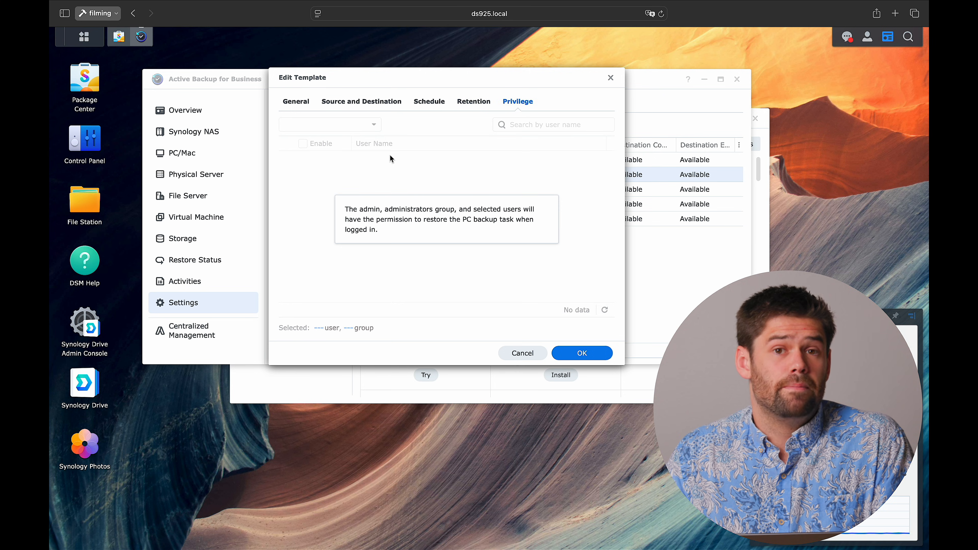
click(574, 354)
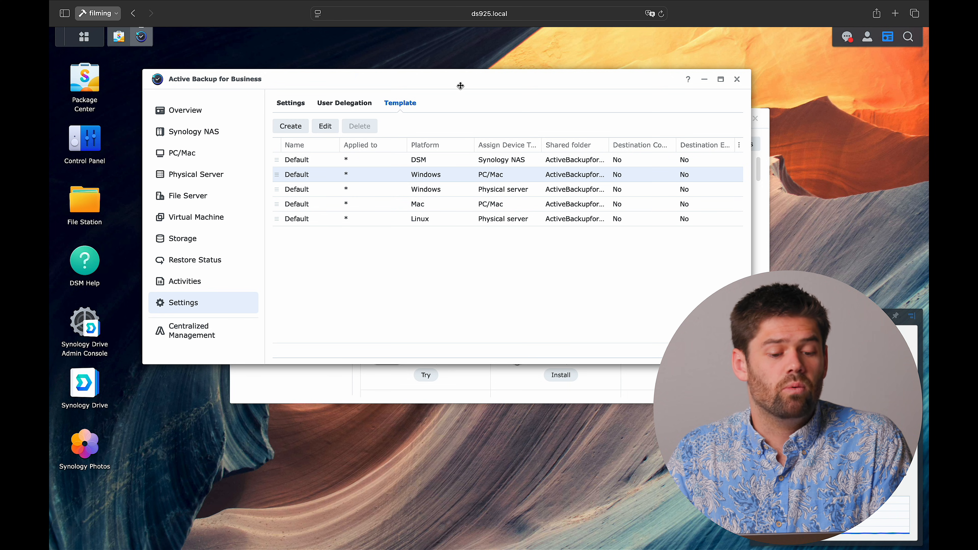
Step: Check the storage details of the ActiveBackupforBusiness shared folder
click(182, 239)
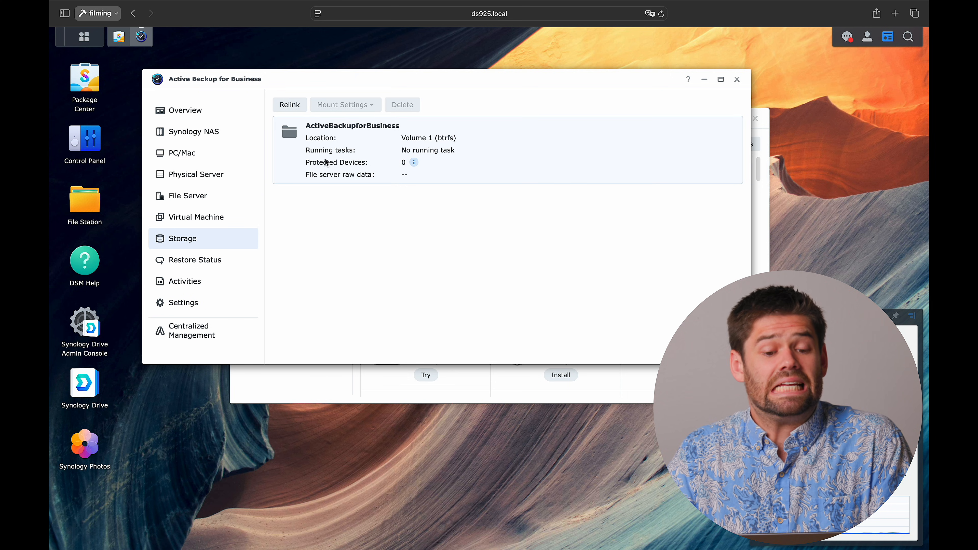
click(343, 156)
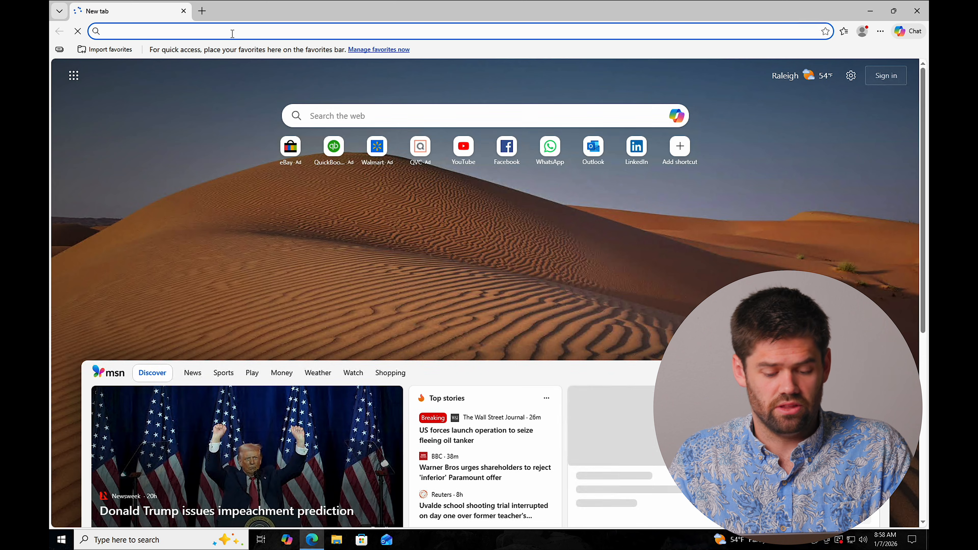
Step: In Microsoft Edge on the Windows PC, go to synology.com and open its Download Center
click(232, 34)
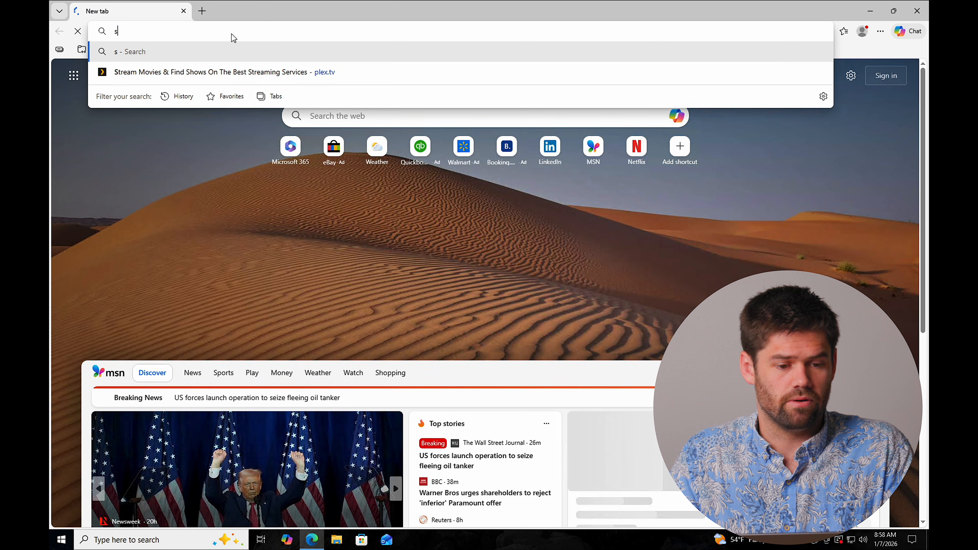
text(synology.com)
key(Return)
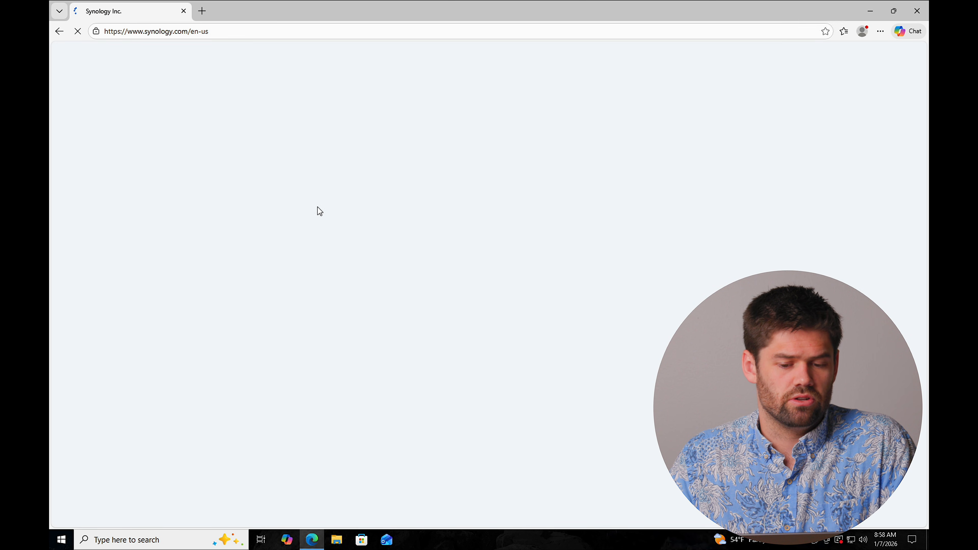
scroll(323, 231, down, 10)
scroll(323, 234, down, 10)
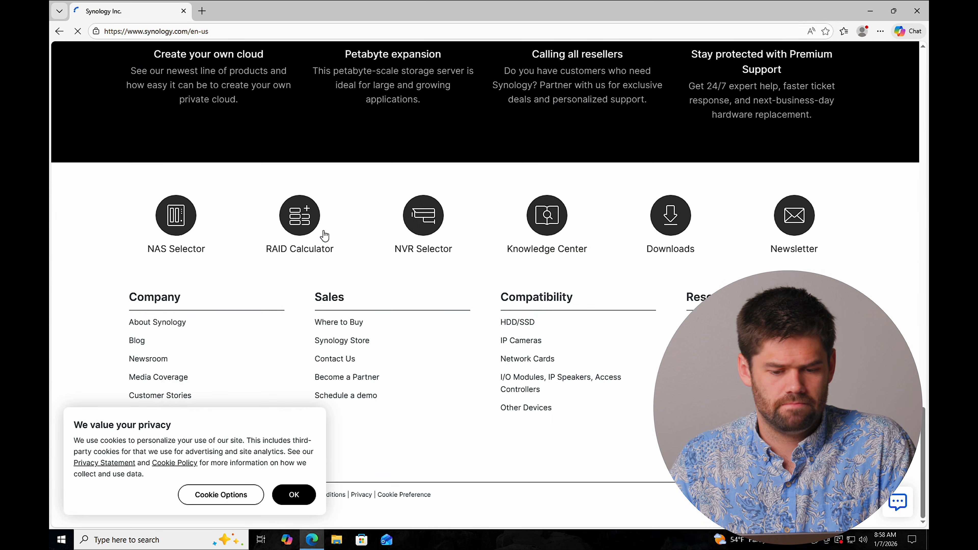
click(671, 214)
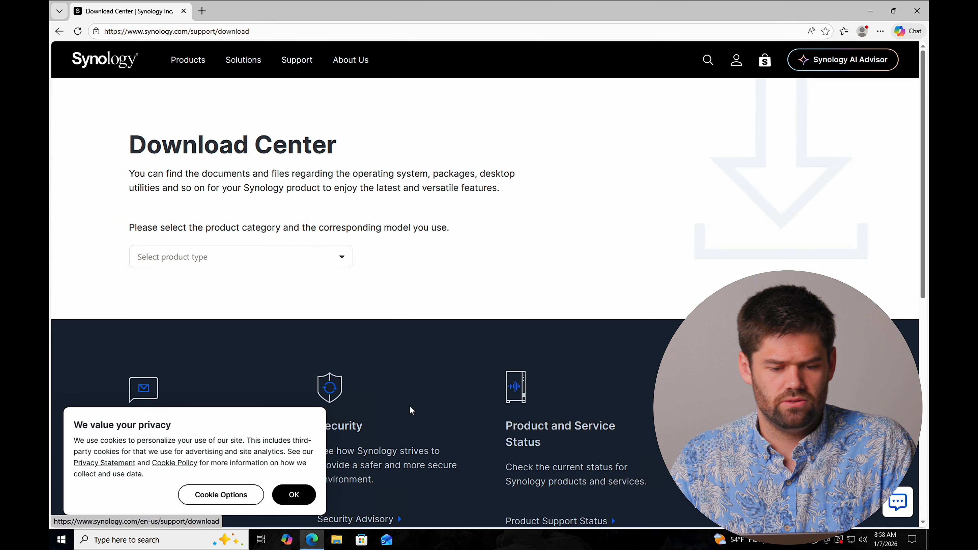
Step: Look up the downloads for the DS1825+ model in the NAS product category
click(315, 261)
click(163, 285)
click(376, 259)
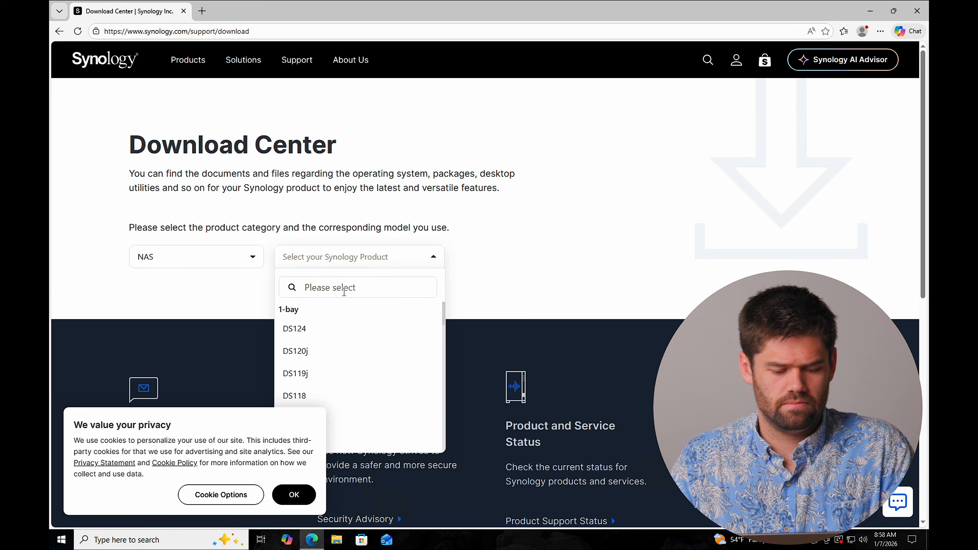
text(1825)
click(308, 330)
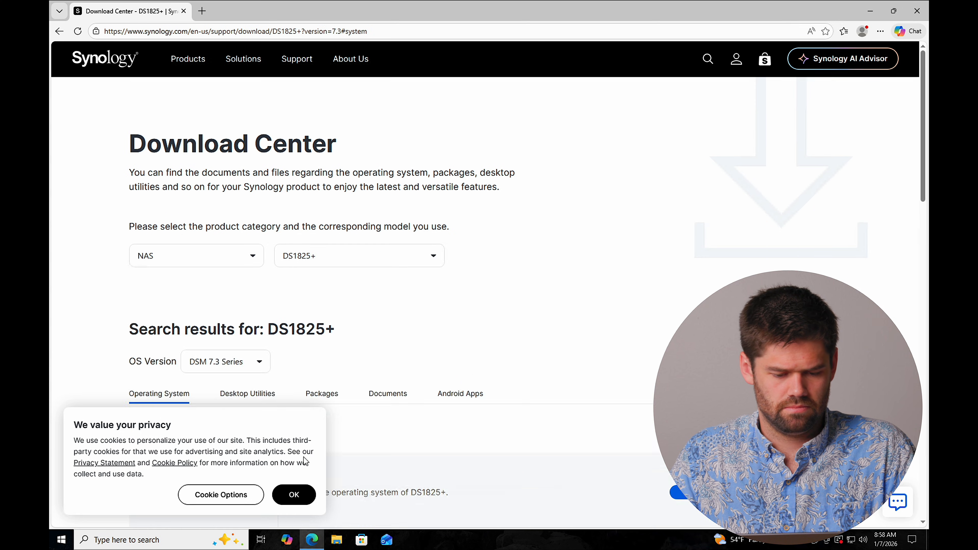
Step: Browse the desktop utilities offered for the DS1825+ and accept the cookie notice
click(260, 142)
click(295, 494)
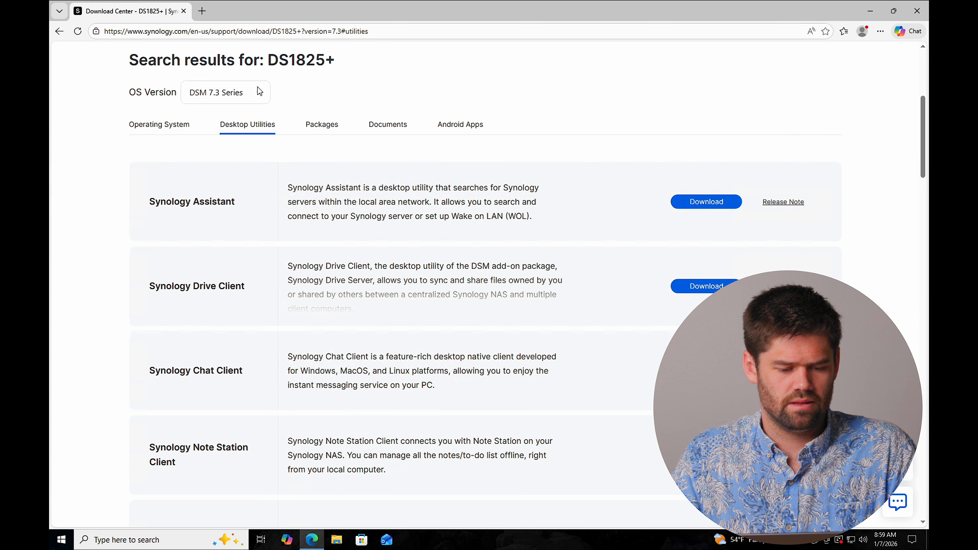
scroll(262, 250, down, 7)
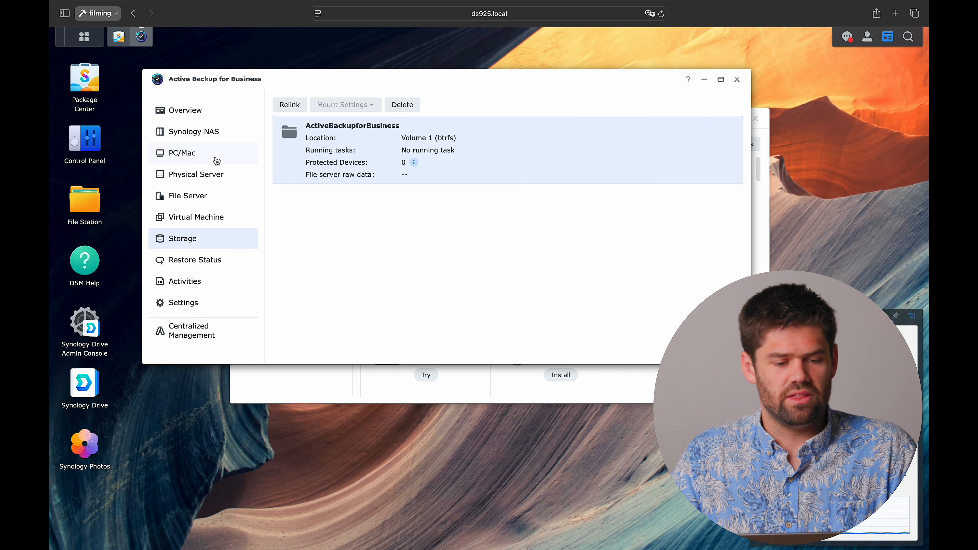
Step: Switch back to Active Backup for Business and start adding a Windows PC device, accepting the certificate notice
click(214, 135)
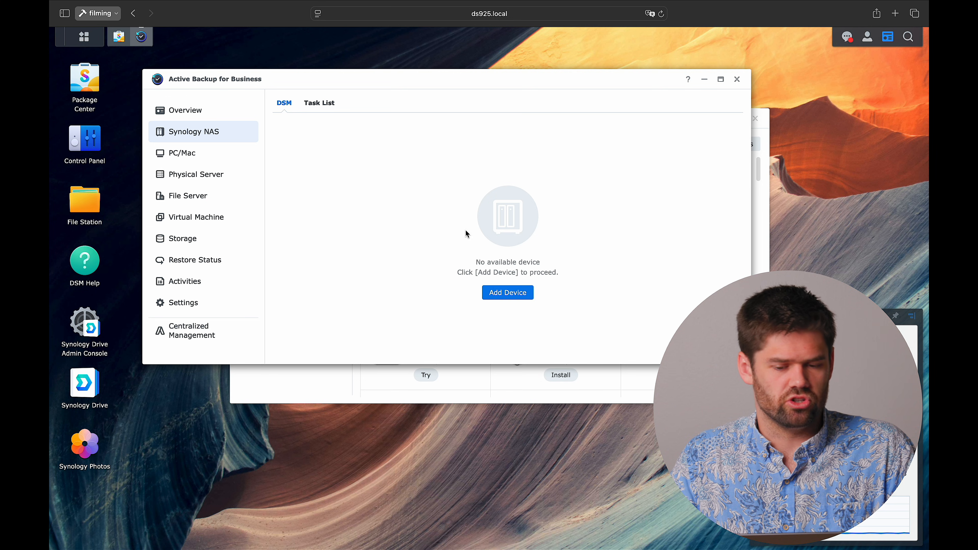
click(214, 155)
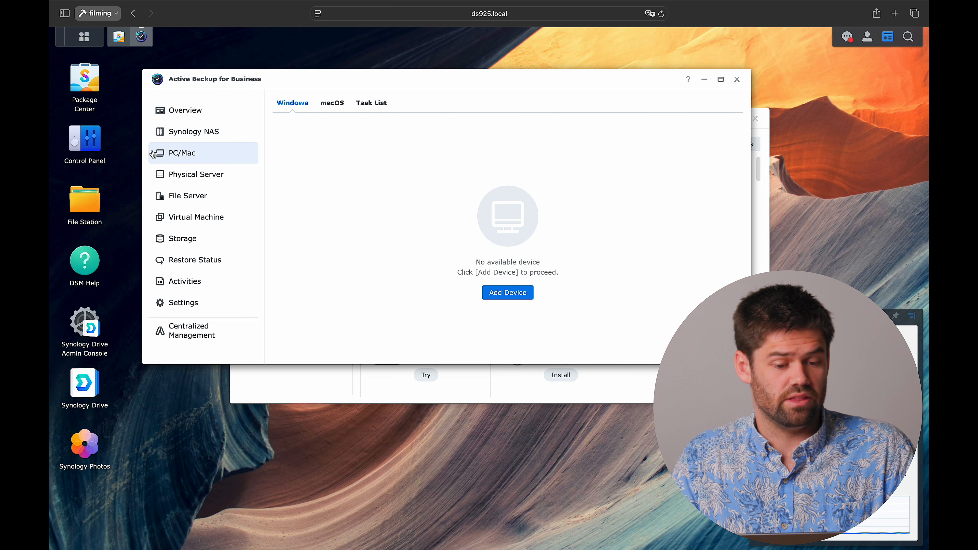
click(506, 290)
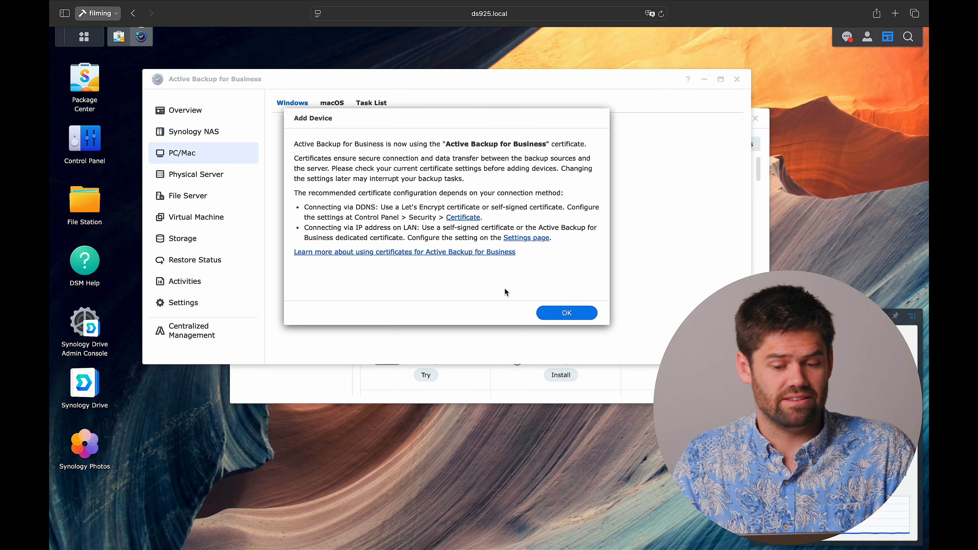
click(567, 313)
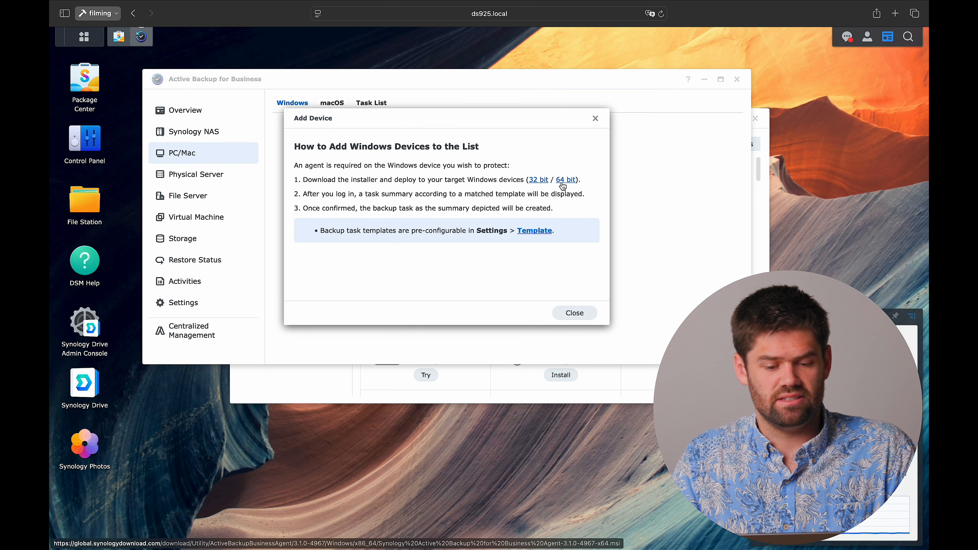
Step: Close the Add Device instructions, download the Windows (64 bits, msi) Active Backup for Business Agent from the Download Center, and launch the installer
click(596, 119)
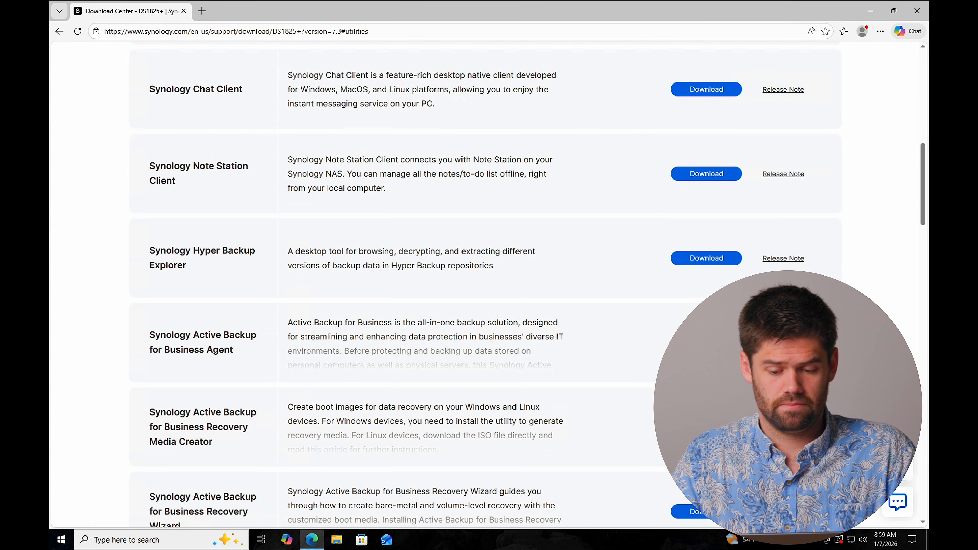
click(707, 343)
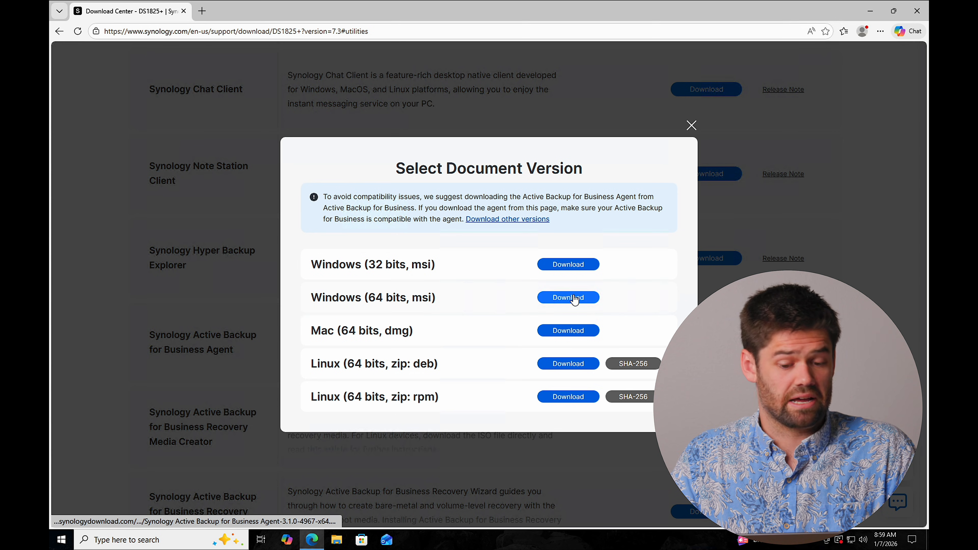
click(582, 297)
click(719, 89)
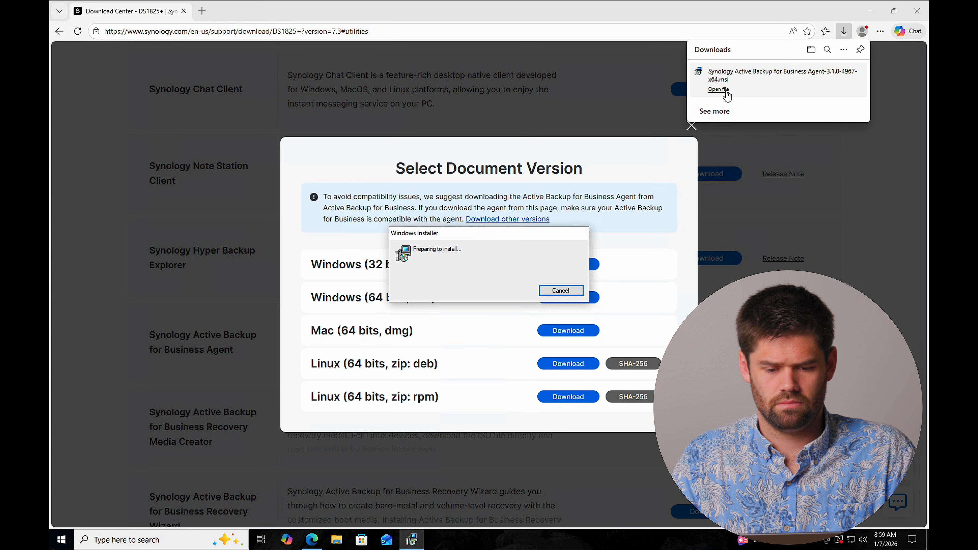
Step: Install the Synology Active Backup for Business Agent, accepting the license agreement and allowing device changes, launch it, and close the browser
click(549, 350)
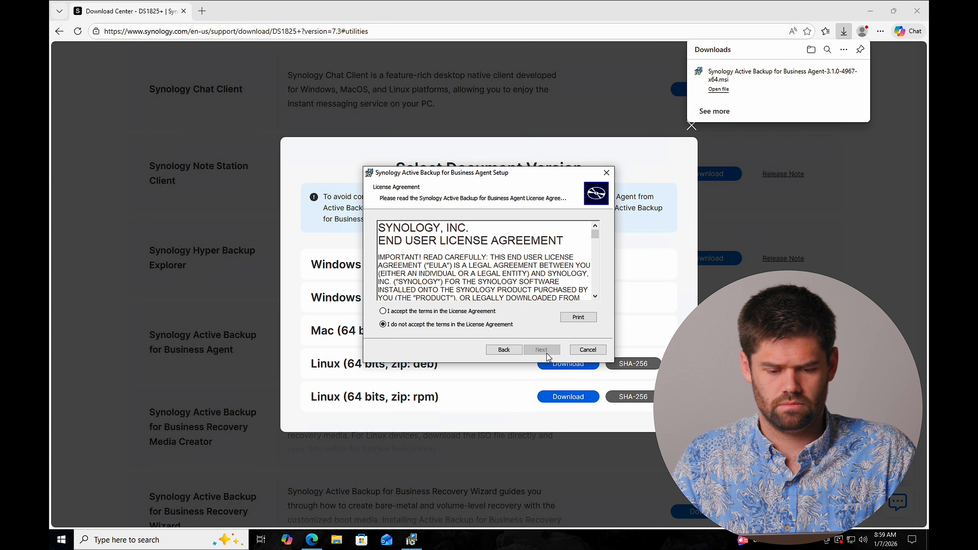
click(465, 312)
click(535, 351)
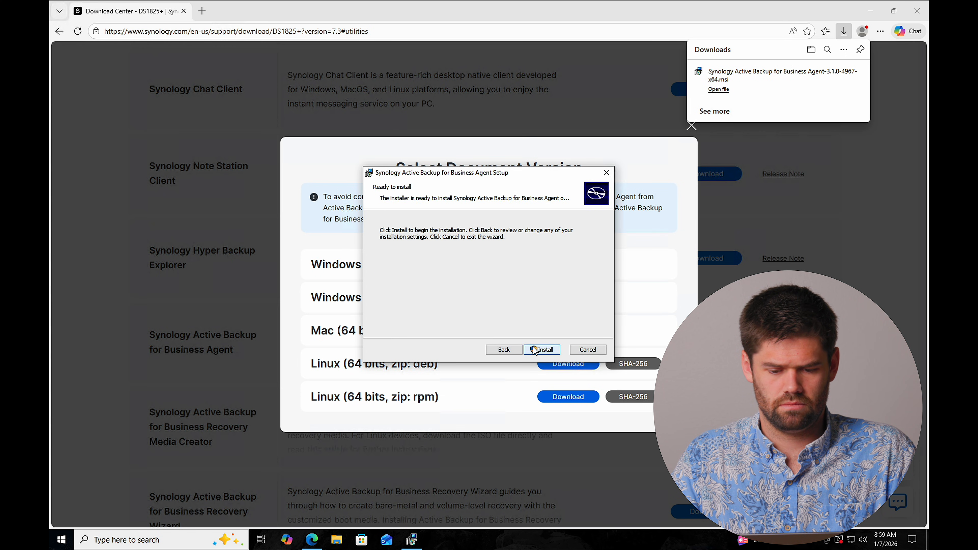
click(535, 351)
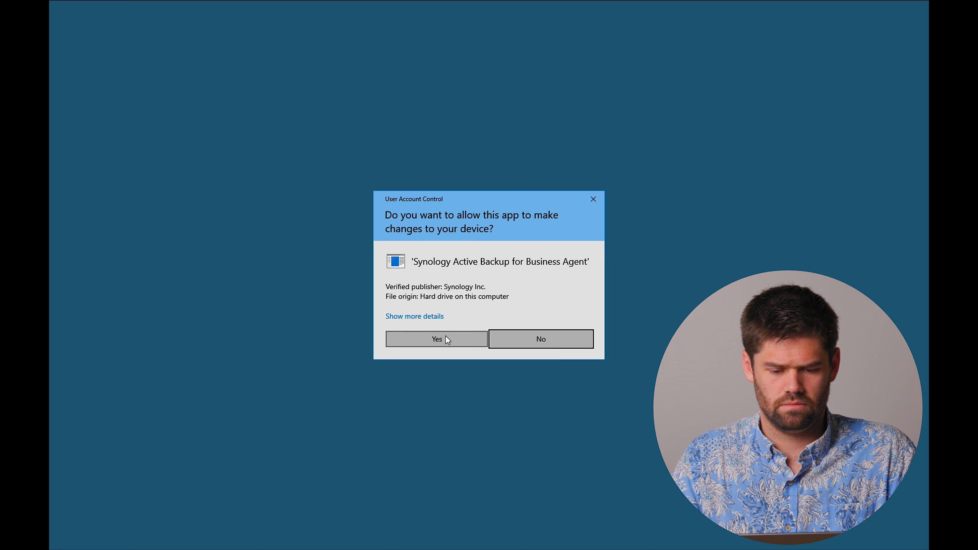
click(446, 339)
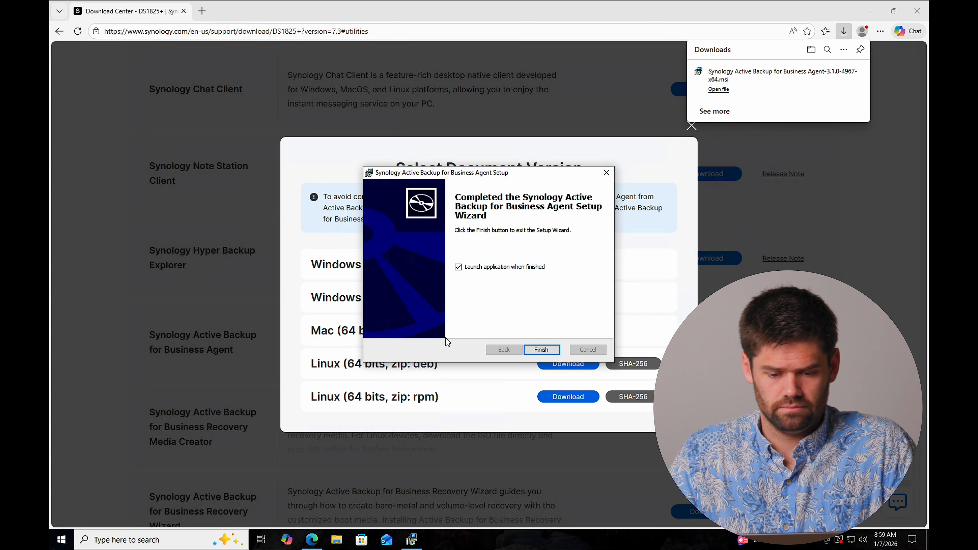
key(Return)
click(923, 11)
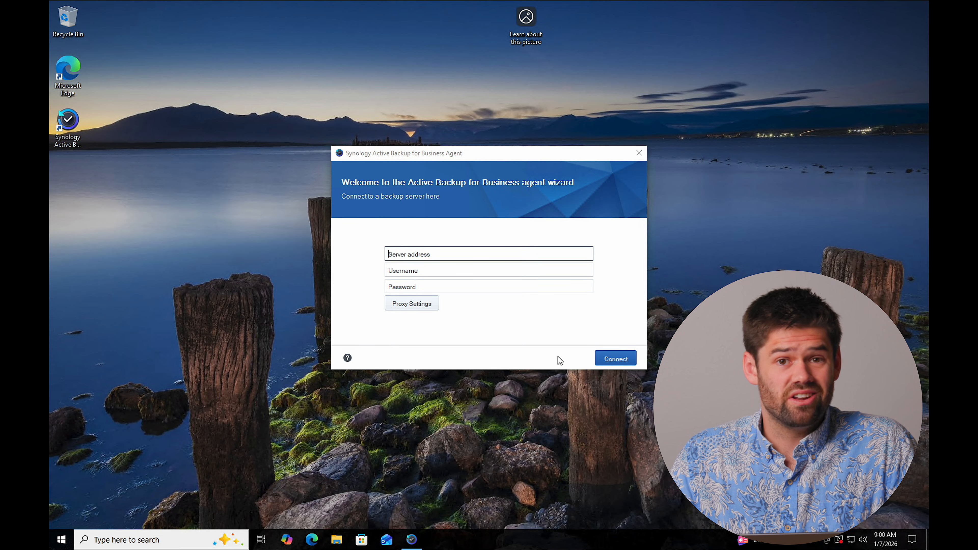
Step: Enter ds925.local as the agent's backup server address and fill in the NAS account's username
click(446, 282)
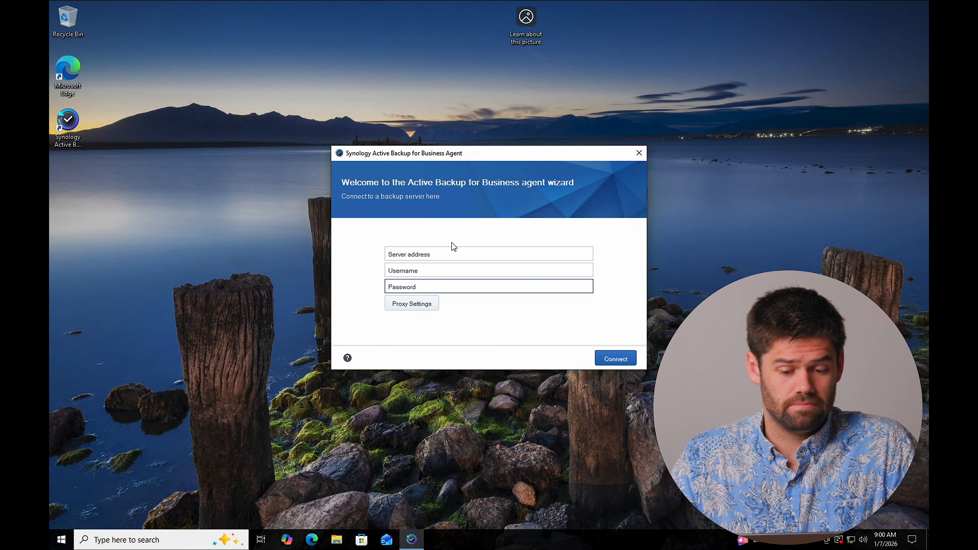
click(452, 250)
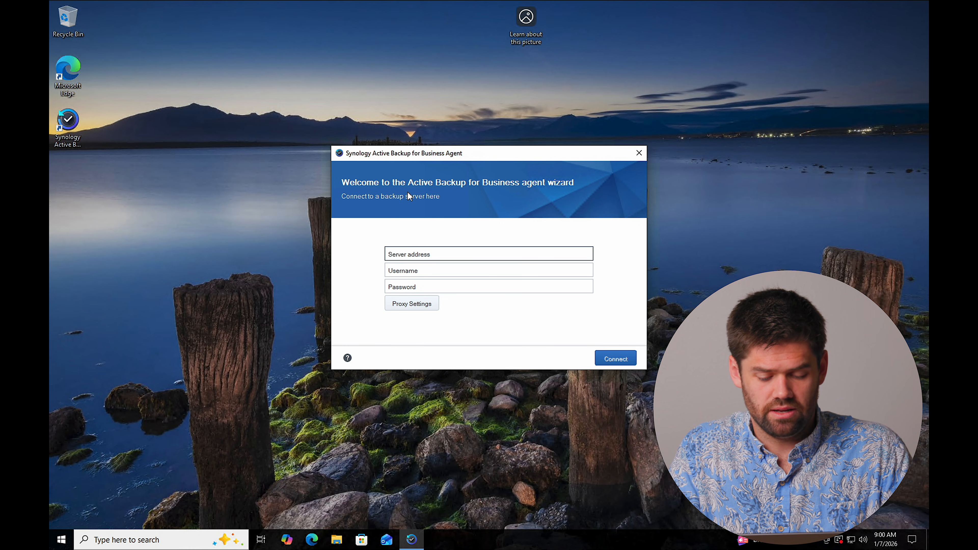
text(ds925.local)
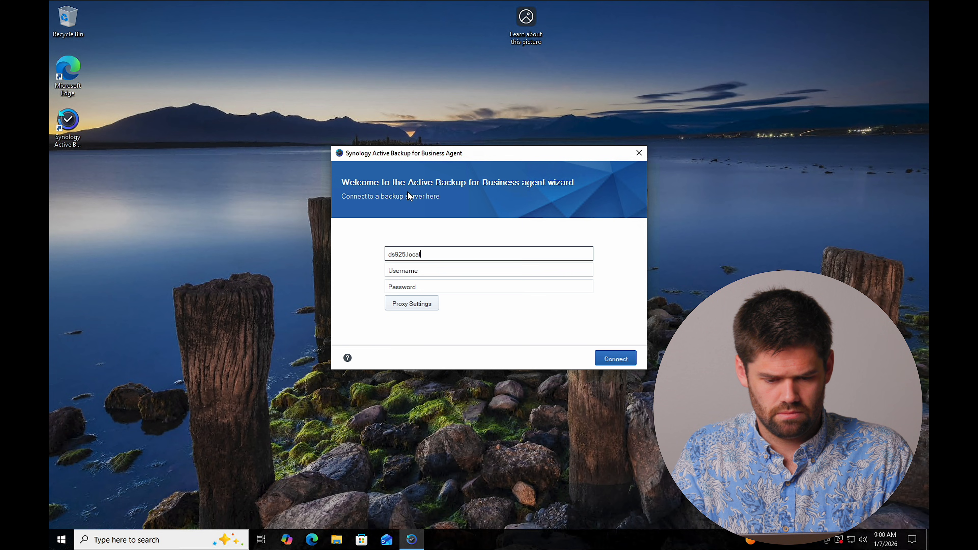
key(Tab)
text(will)
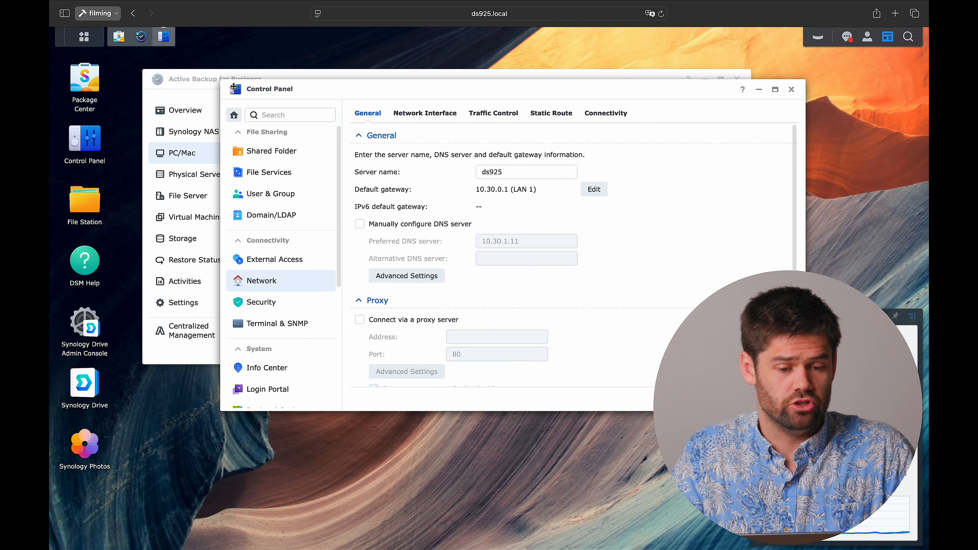
click(206, 84)
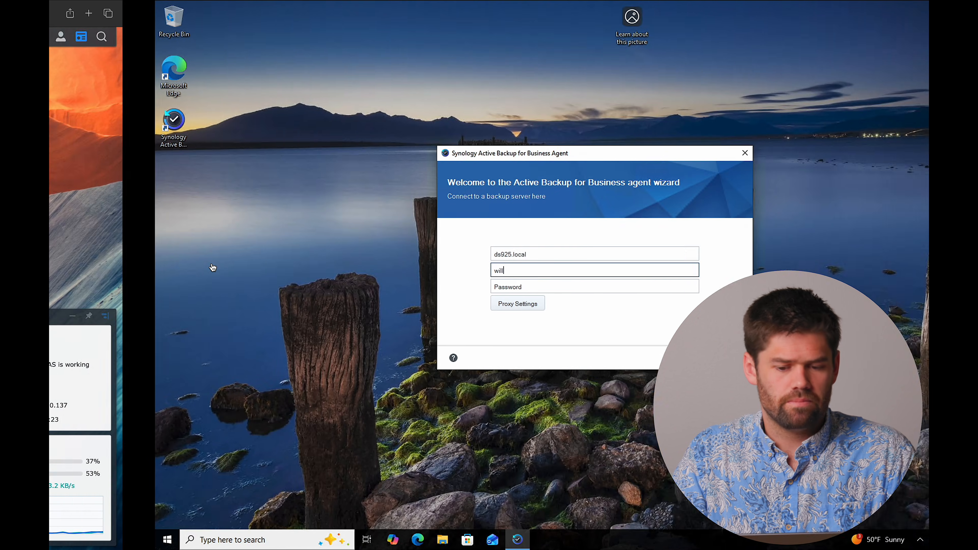
Step: Enter the NAS account password and connect to the backup server, proceeding despite the untrusted SSL certificate
key(Tab)
text(************)
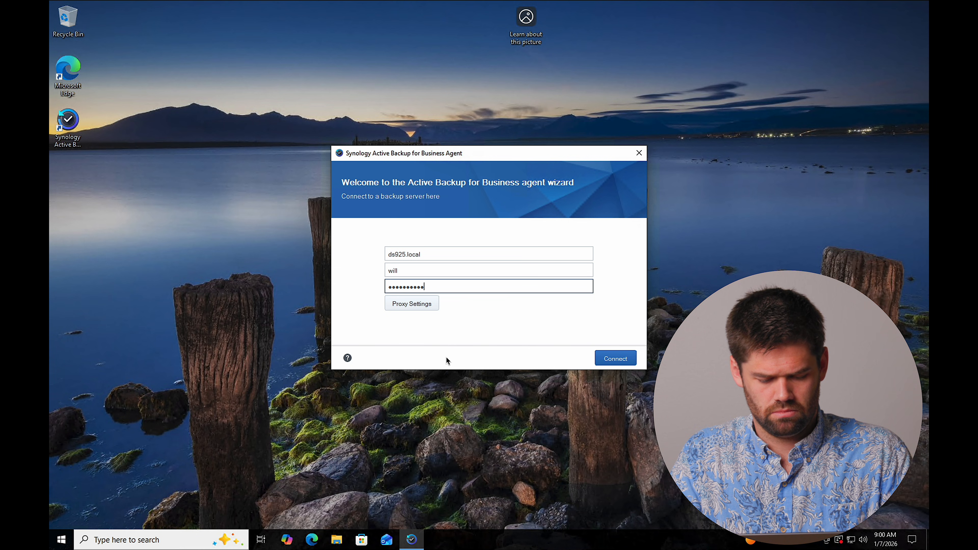
key(Return)
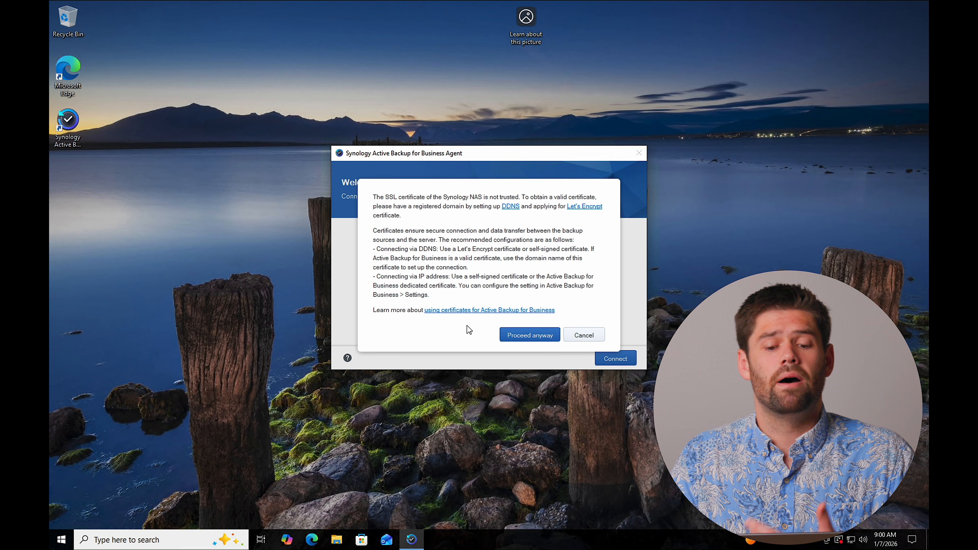
click(533, 336)
click(547, 287)
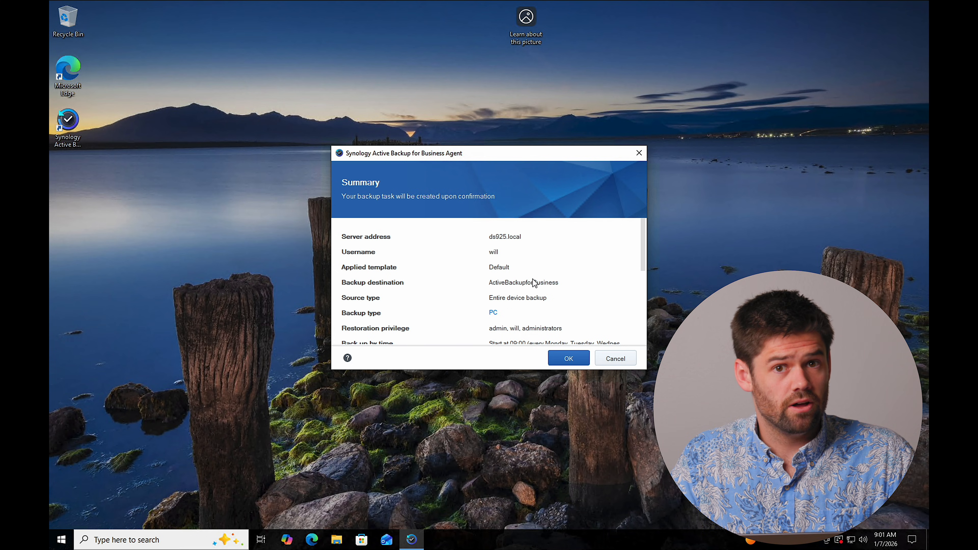
Step: Review the backup task summary, including its template, destination, backup type and schedule, and dismiss the administrator credentials request
scroll(534, 282, down, 1)
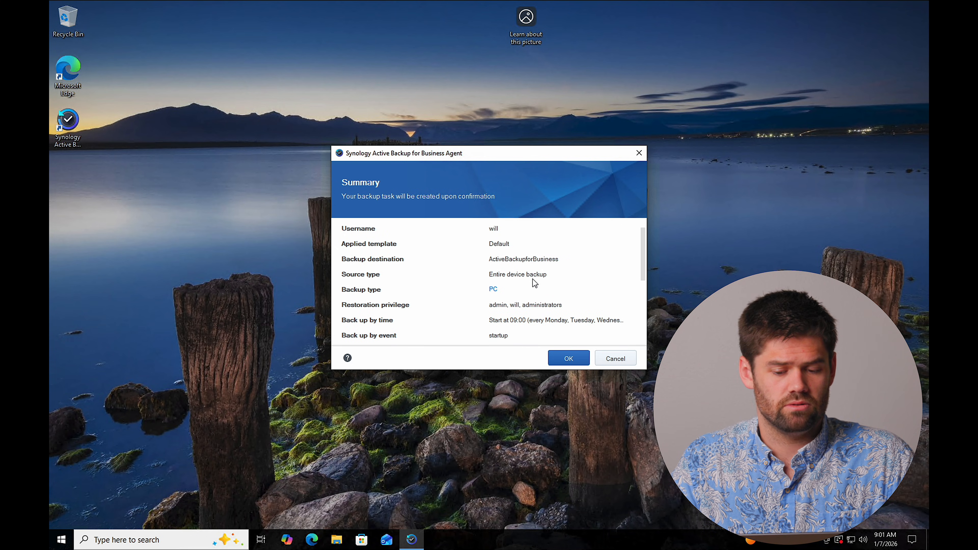
scroll(534, 282, up, 1)
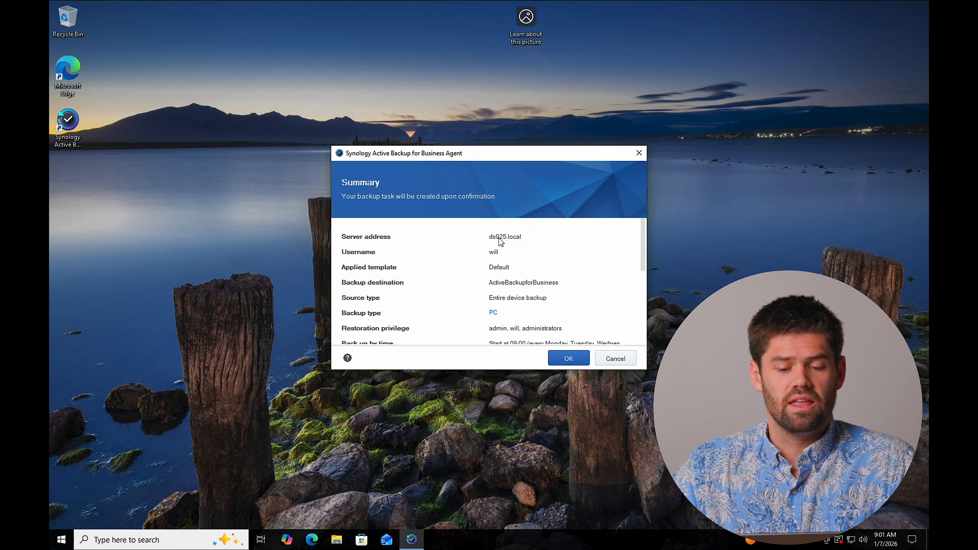
scroll(563, 275, down, 3)
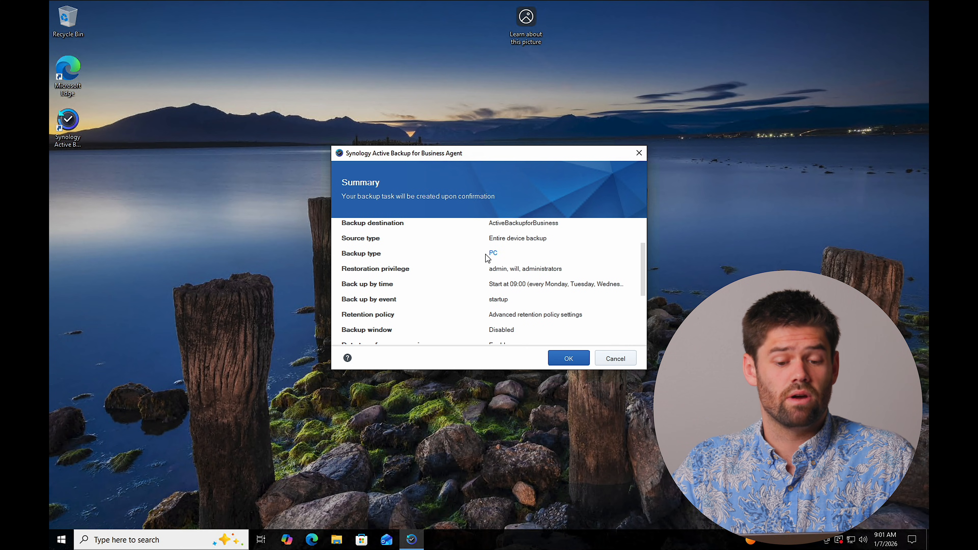
key(Return)
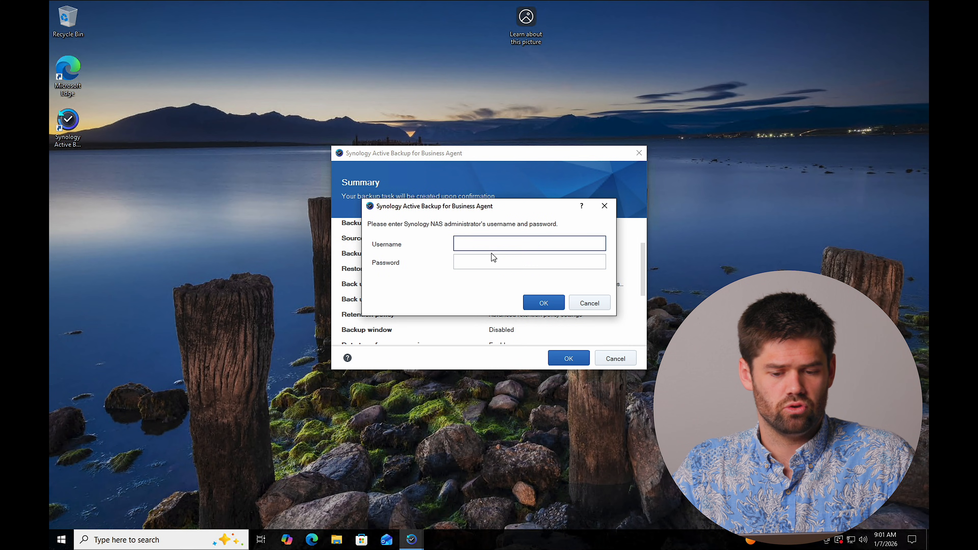
click(556, 301)
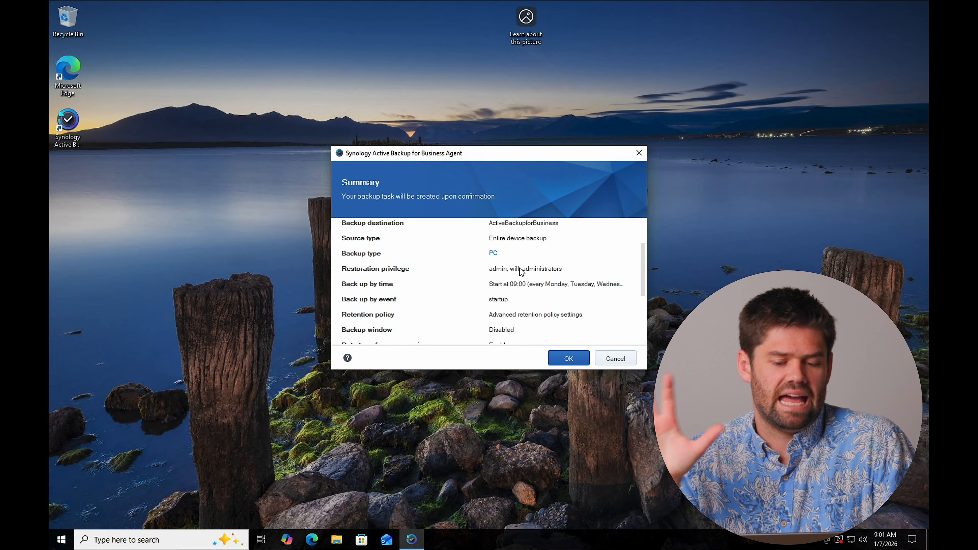
scroll(523, 272, down, 4)
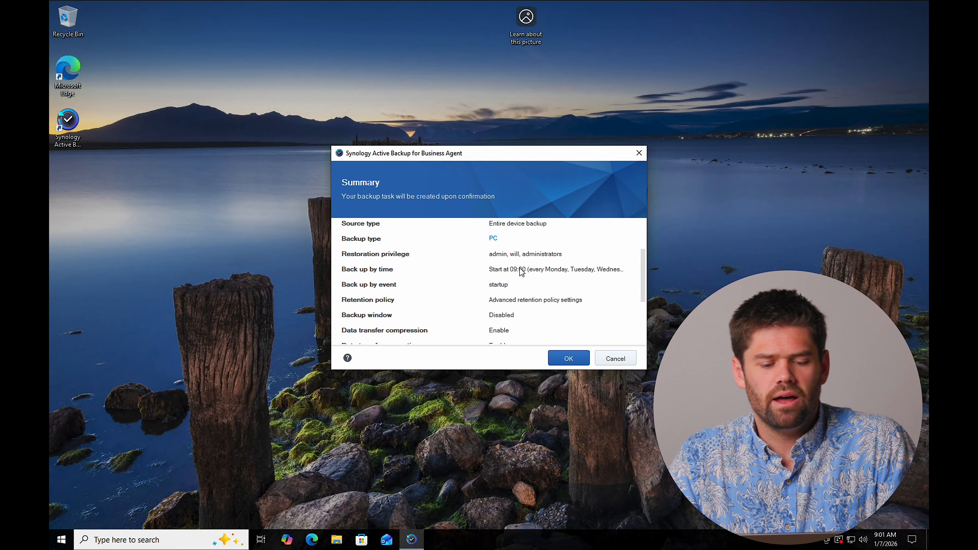
scroll(522, 271, up, 6)
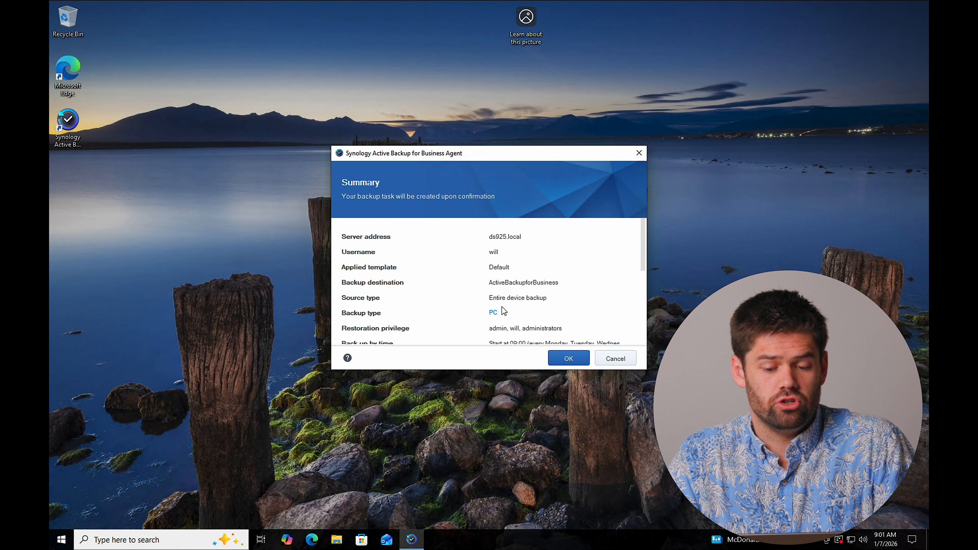
scroll(525, 296, down, 4)
scroll(511, 308, up, 5)
scroll(510, 306, up, 2)
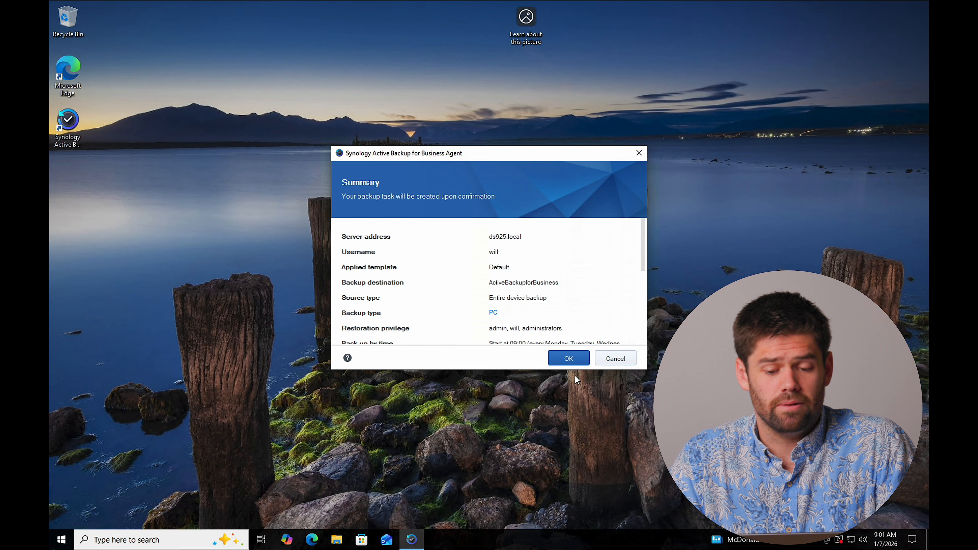
Step: Confirm the summary to create the PC's backup task and open the agent's backup status
click(569, 359)
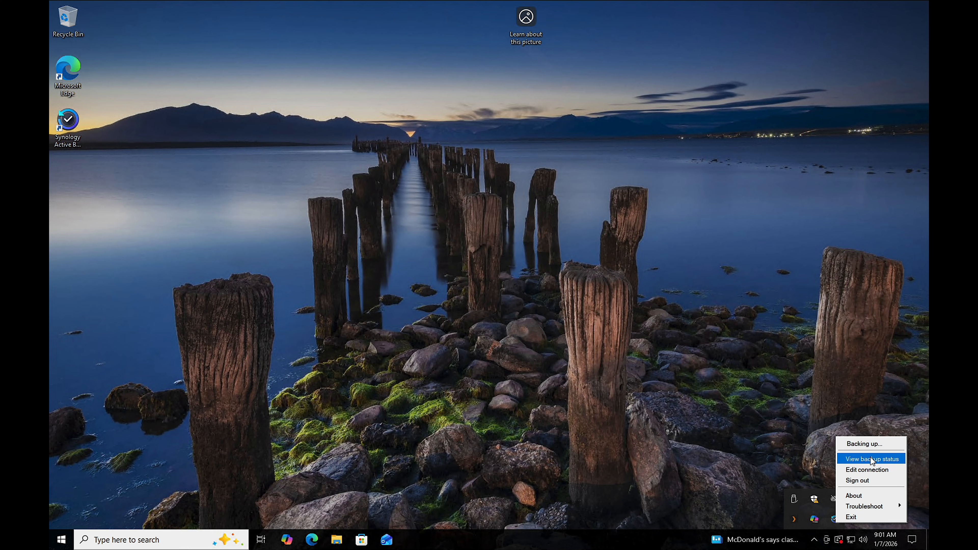
click(872, 459)
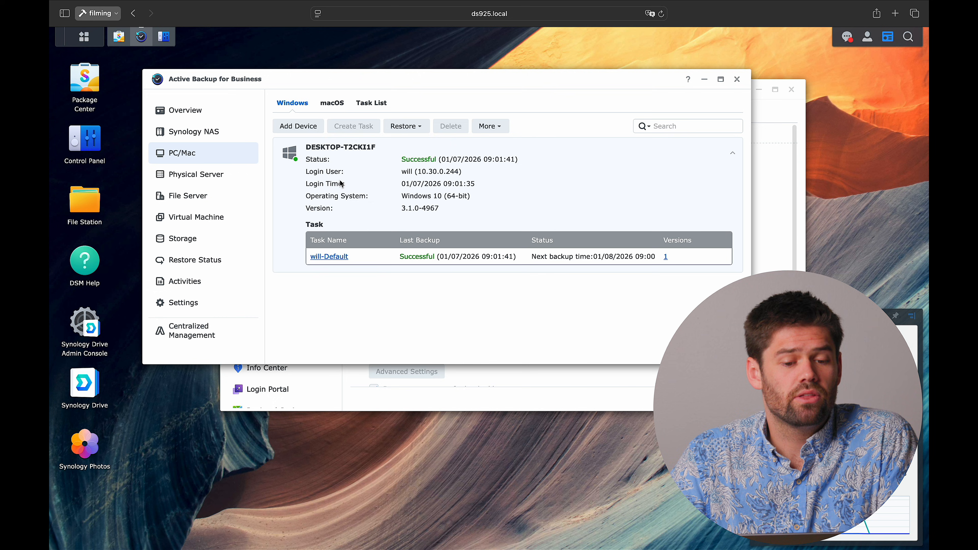
Step: In Active Backup for Business on the NAS, examine the Windows device's details and its agent update and device type options
drag(290, 81, 295, 121)
click(413, 253)
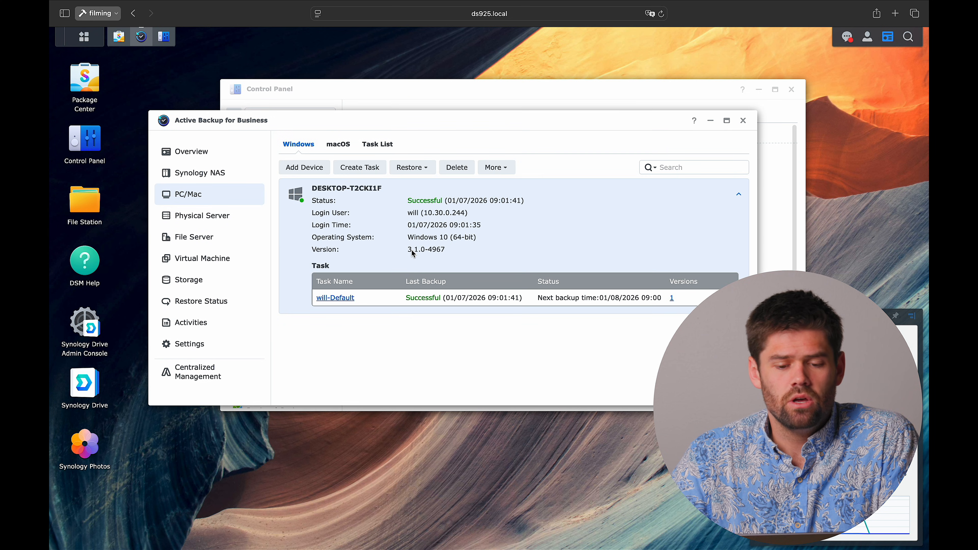
click(496, 167)
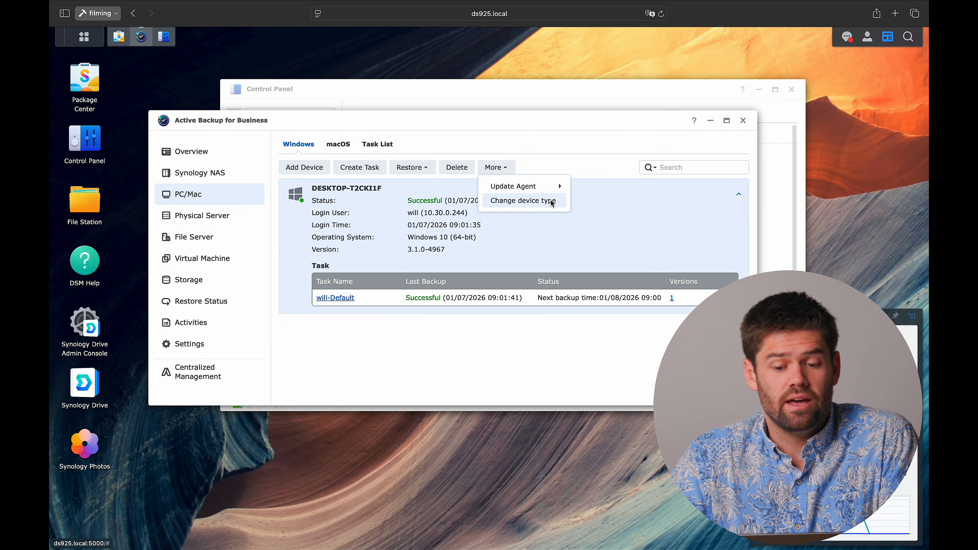
mouse_move(545, 189)
click(612, 297)
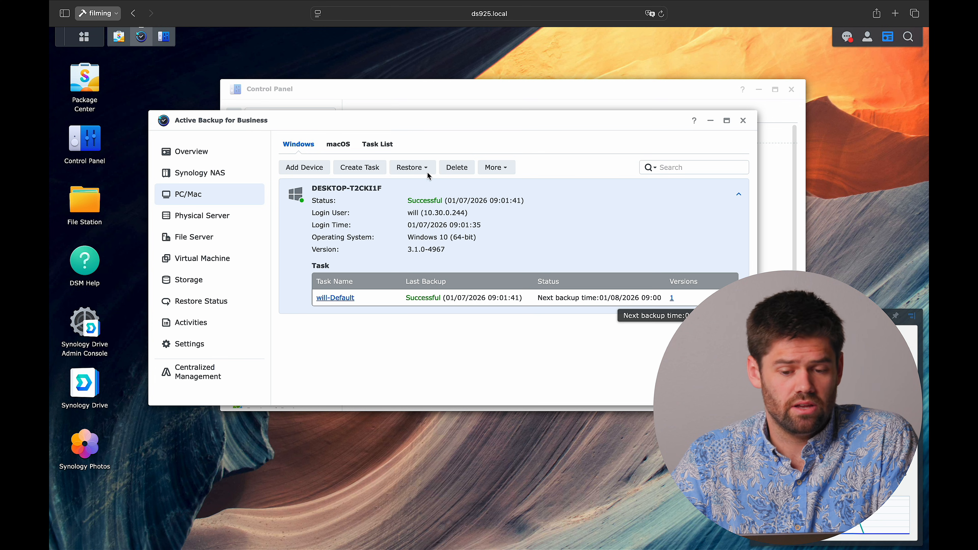
Step: Select the Windows PC's default task in the task list and run its backup manually two times
click(375, 144)
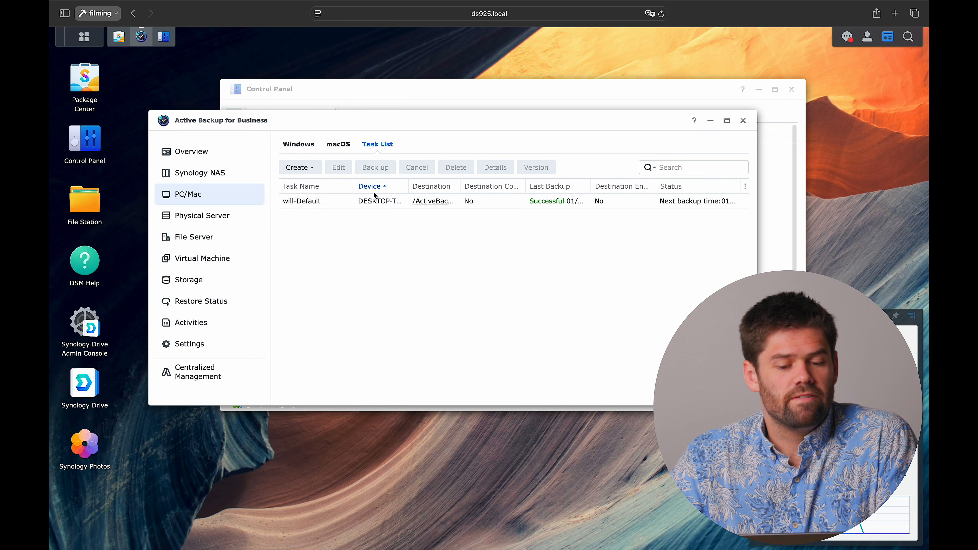
click(373, 201)
click(381, 170)
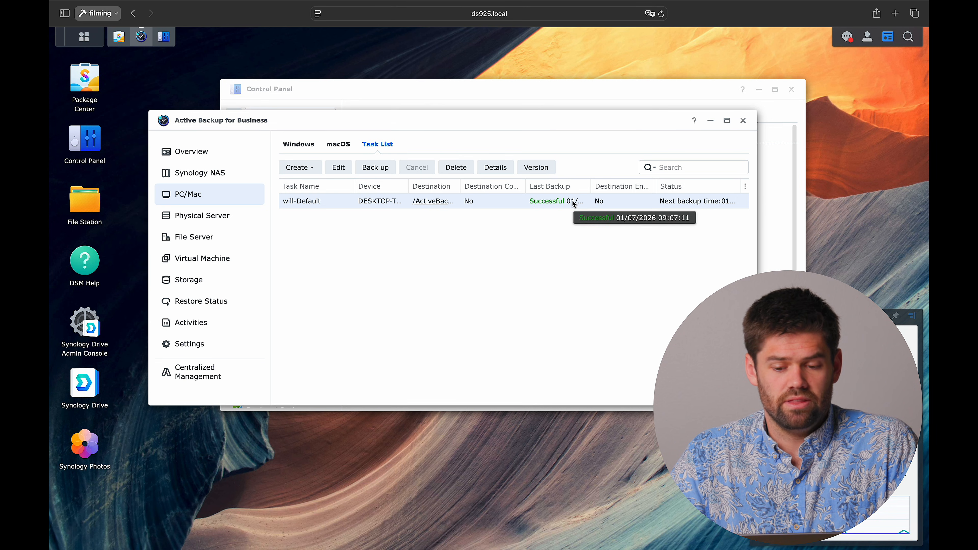
click(385, 169)
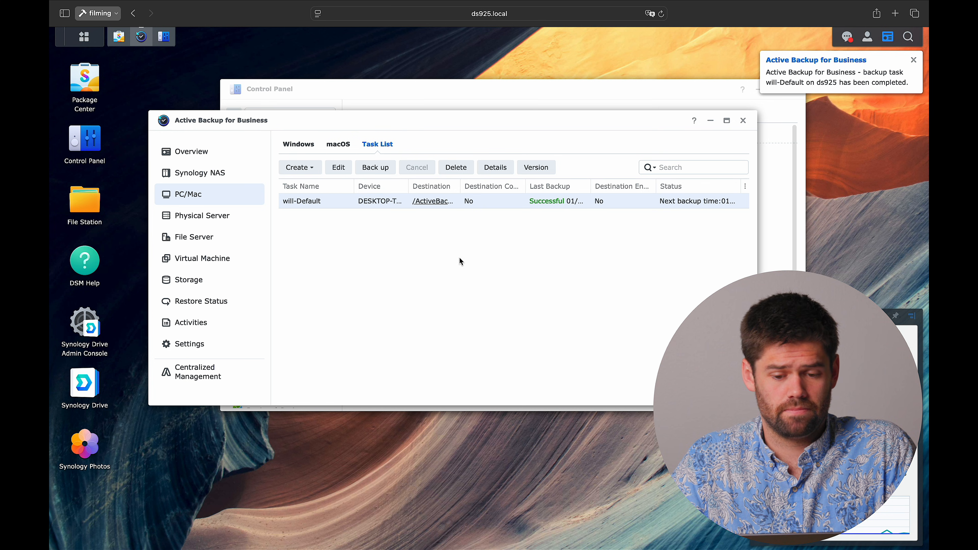
Step: Examine the overview's storage status for PC/Mac backups and the details of the size after reduction
click(211, 152)
scroll(506, 244, down, 5)
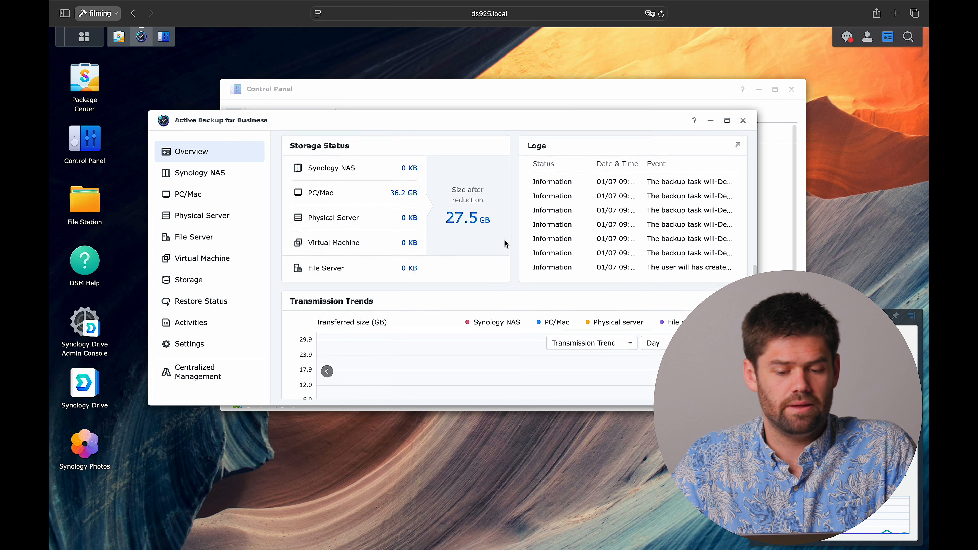
mouse_move(434, 234)
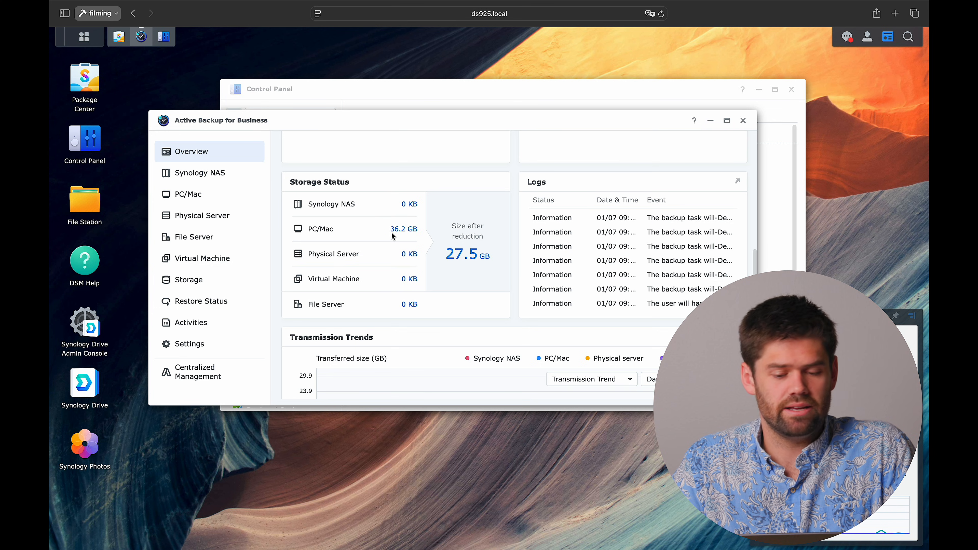
mouse_move(473, 262)
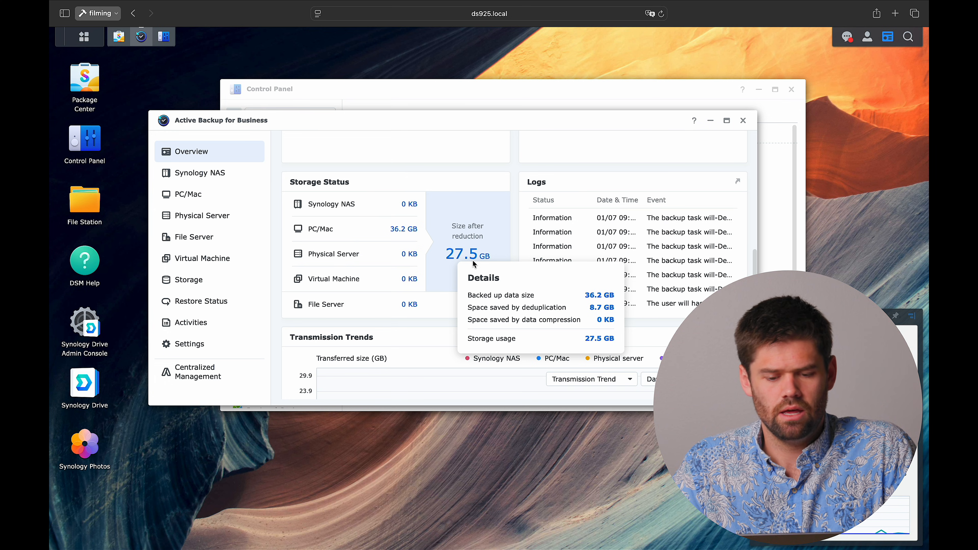